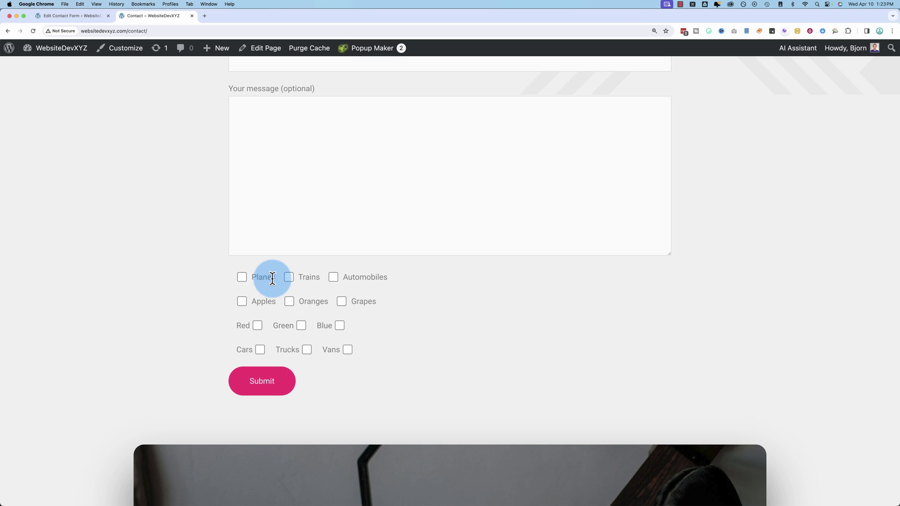
# - Tick Planes, Trains and Automobiles in the first group, then untick them again
pyautogui.click(243, 278)
pyautogui.click(289, 322)
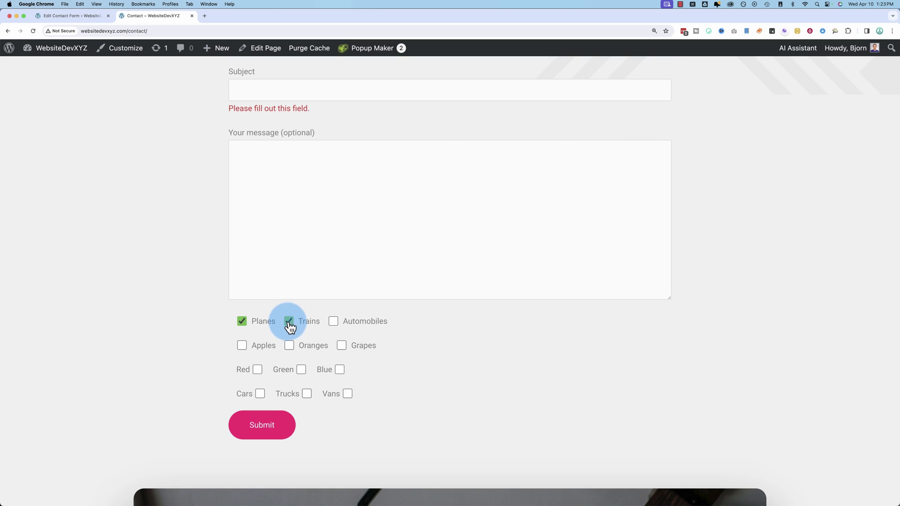
pyautogui.click(333, 323)
pyautogui.click(333, 324)
pyautogui.click(289, 324)
pyautogui.click(250, 321)
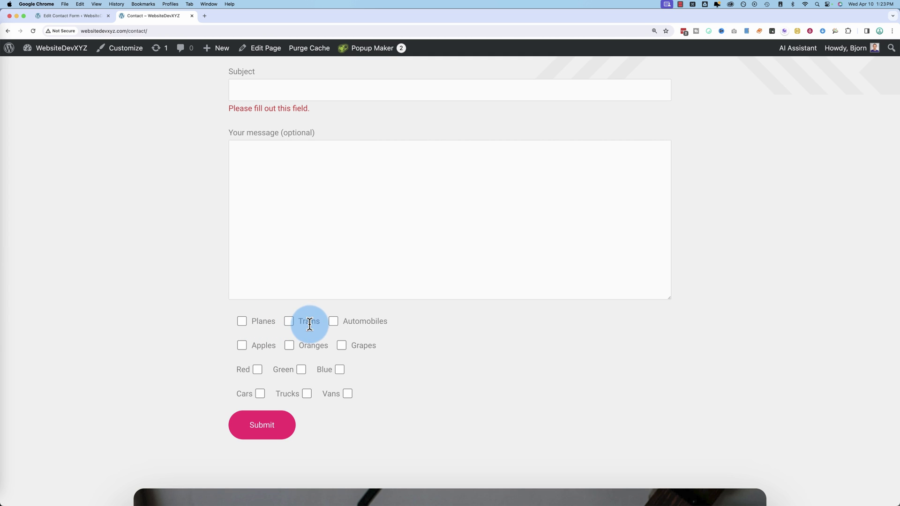
# - Tick Apples, Oranges and Grapes, then untick Grapes and Apples
pyautogui.click(263, 353)
pyautogui.click(304, 351)
pyautogui.click(360, 352)
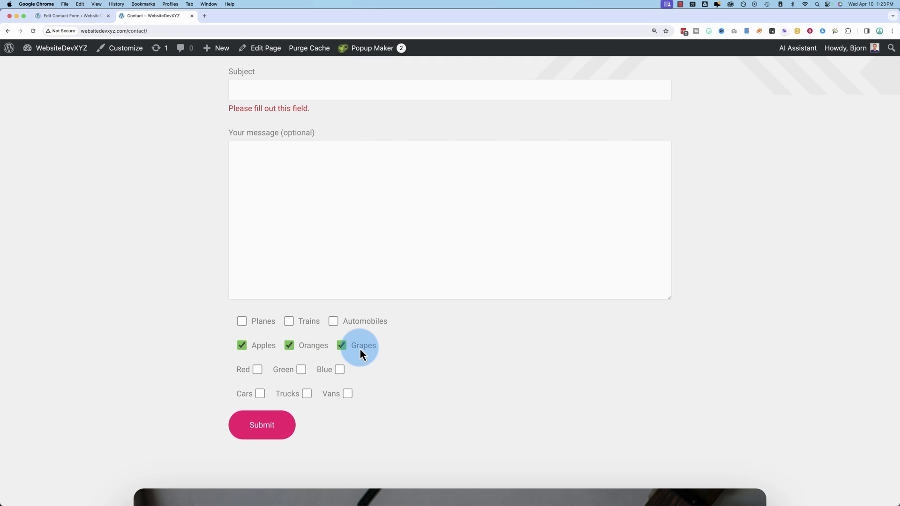
pyautogui.click(342, 349)
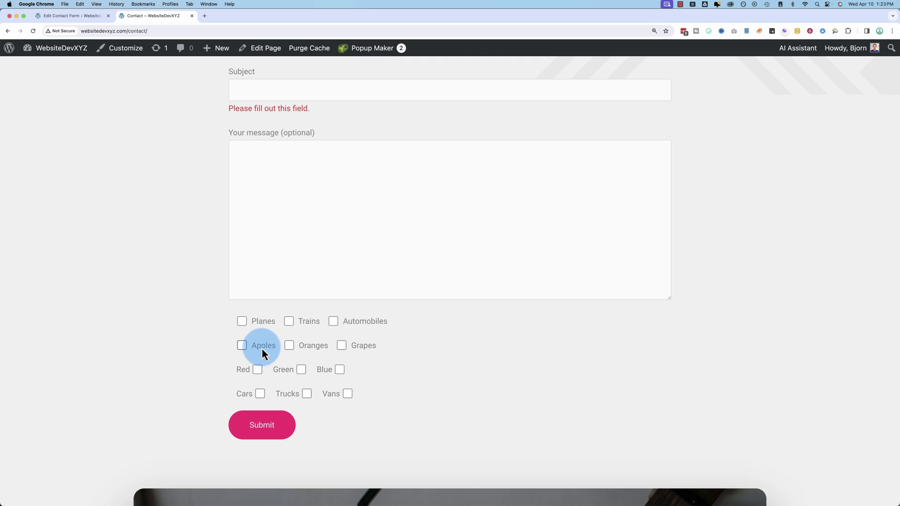
pyautogui.click(242, 347)
pyautogui.scroll(-1, 216, 361)
pyautogui.scroll(-1, 216, 365)
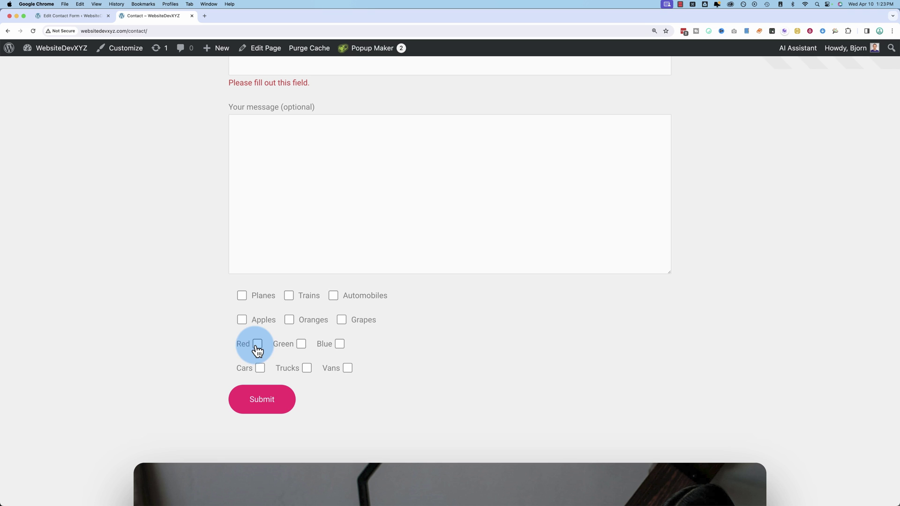
# - Tick Green, Blue and Red, plus Apples, Oranges, Grapes, Automobiles, Trains and Planes
pyautogui.click(302, 344)
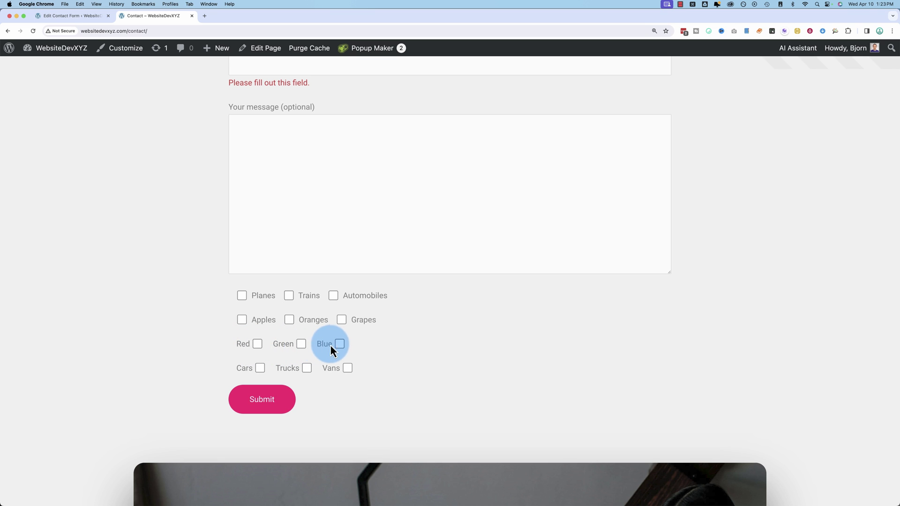
pyautogui.click(339, 344)
pyautogui.click(257, 344)
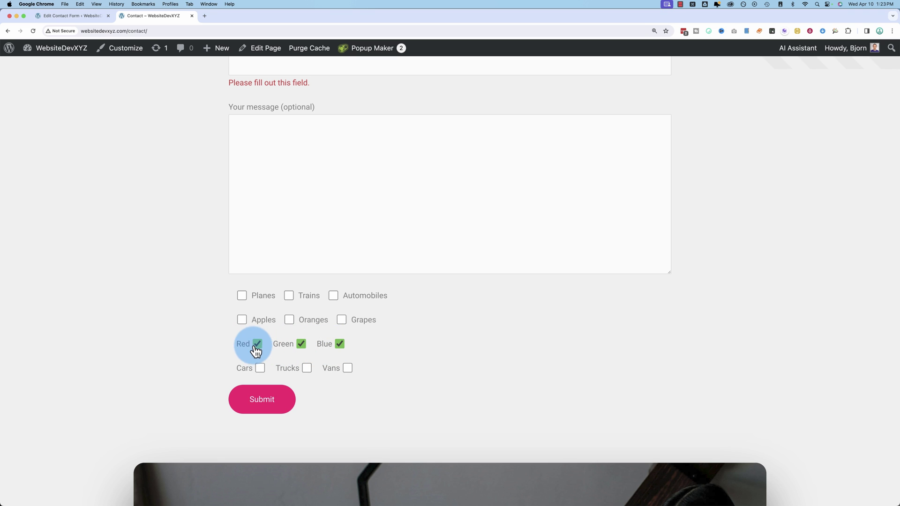
pyautogui.click(242, 320)
pyautogui.click(290, 320)
pyautogui.click(342, 320)
pyautogui.click(333, 296)
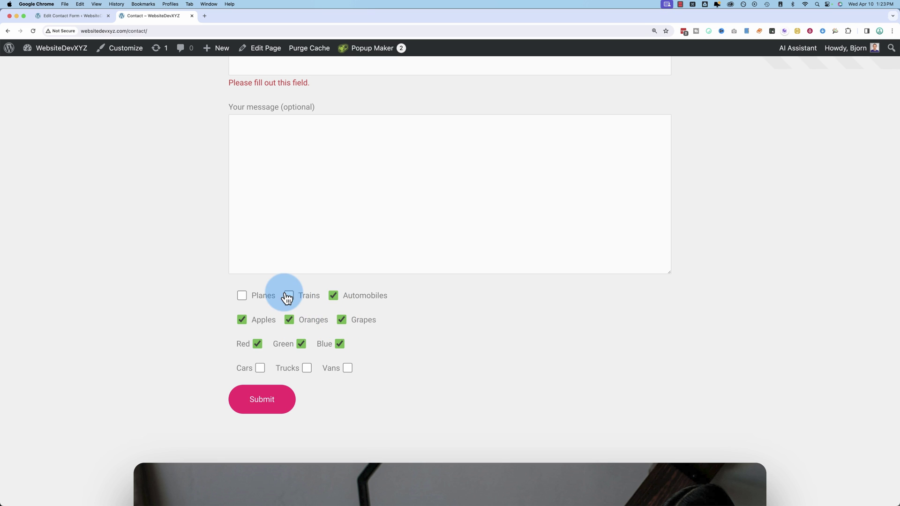
pyautogui.click(289, 296)
pyautogui.click(242, 296)
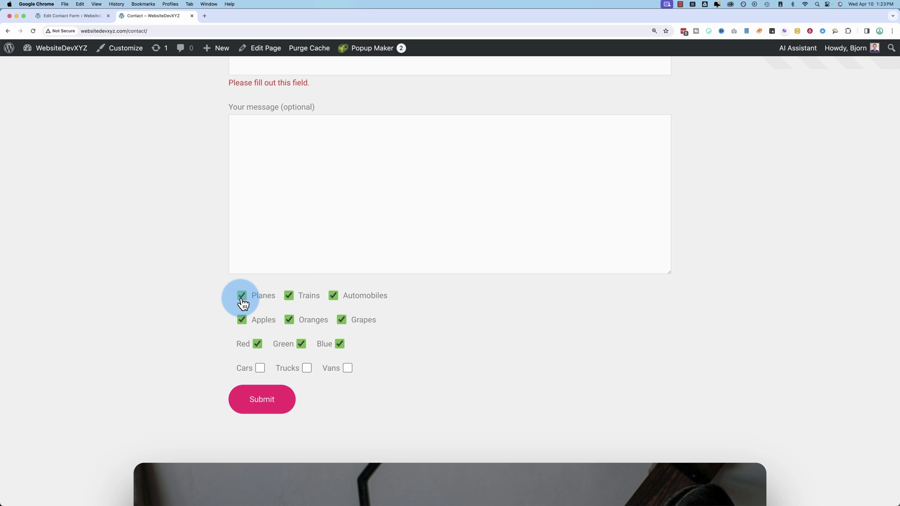
# - Cycle through Cars, Trucks and Vans to confirm only one stays ticked, ending on Cars
pyautogui.click(260, 368)
pyautogui.click(306, 369)
pyautogui.click(347, 369)
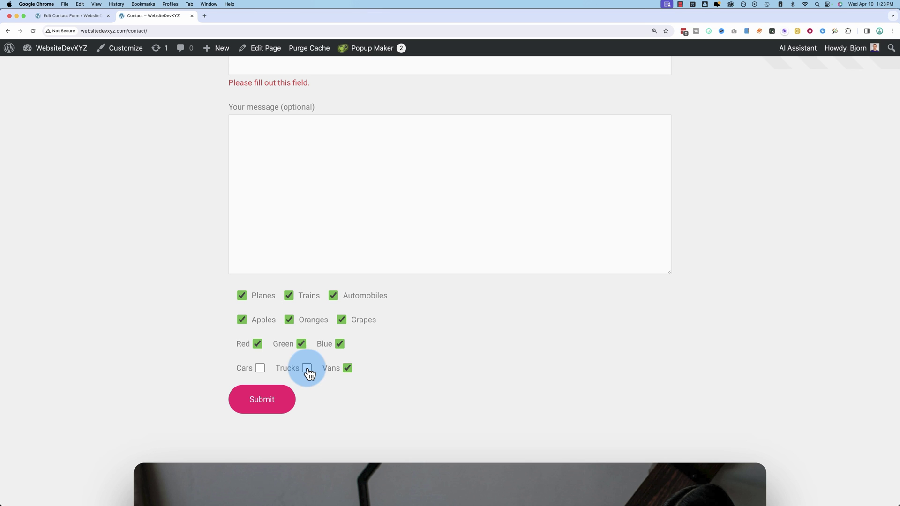
pyautogui.click(261, 368)
pyautogui.click(307, 368)
pyautogui.click(348, 368)
pyautogui.click(261, 369)
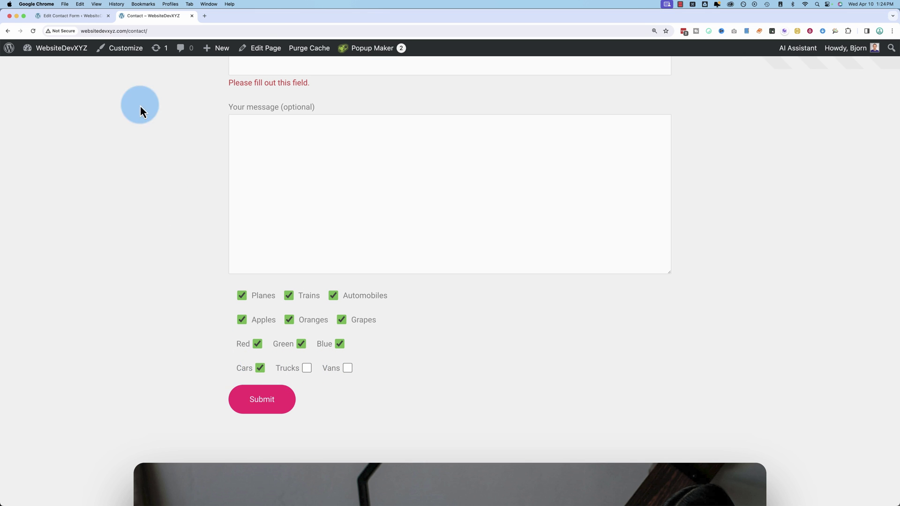
# - In the form editor, delete the four [checkbox …] tags and leave a blank line above submit
pyautogui.hotkey('ctrl', 'shift', 'Tab')
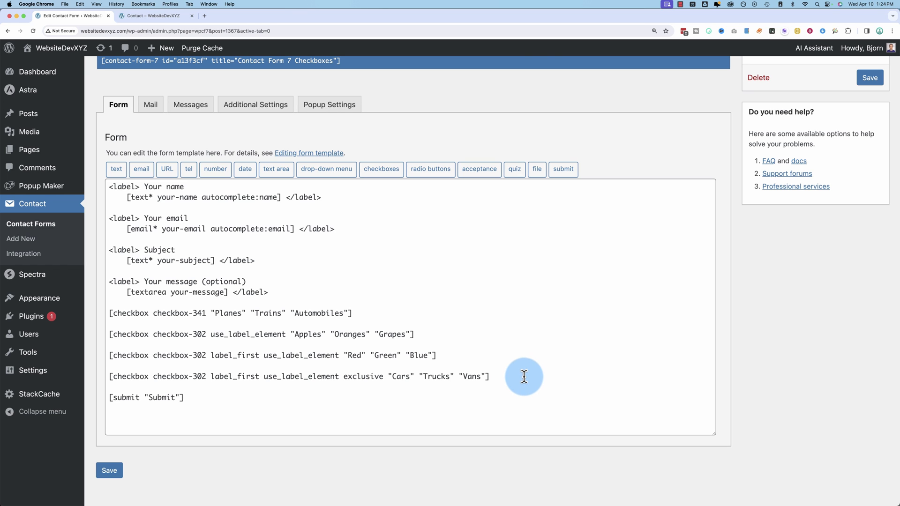
pyautogui.moveTo(513, 377); pyautogui.dragTo(104, 315)
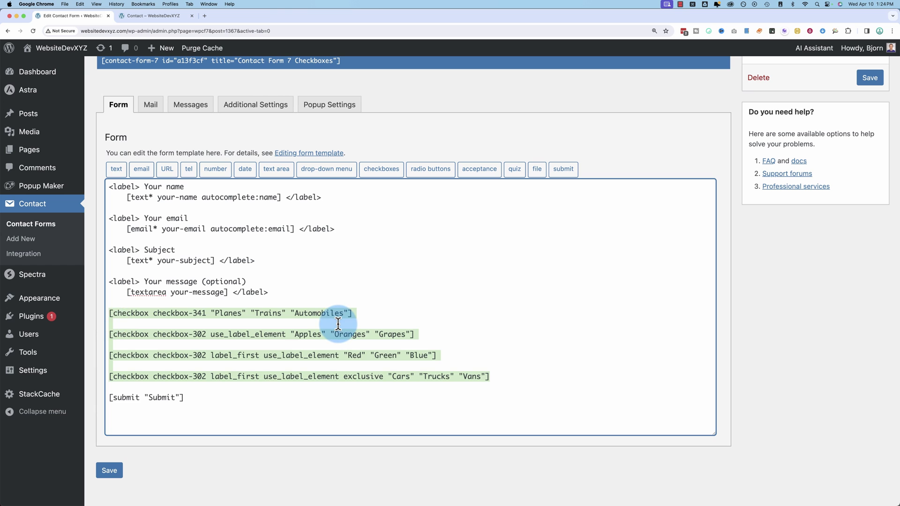
pyautogui.press('BackSpace')
pyautogui.press('BackSpace')
pyautogui.press('Return')
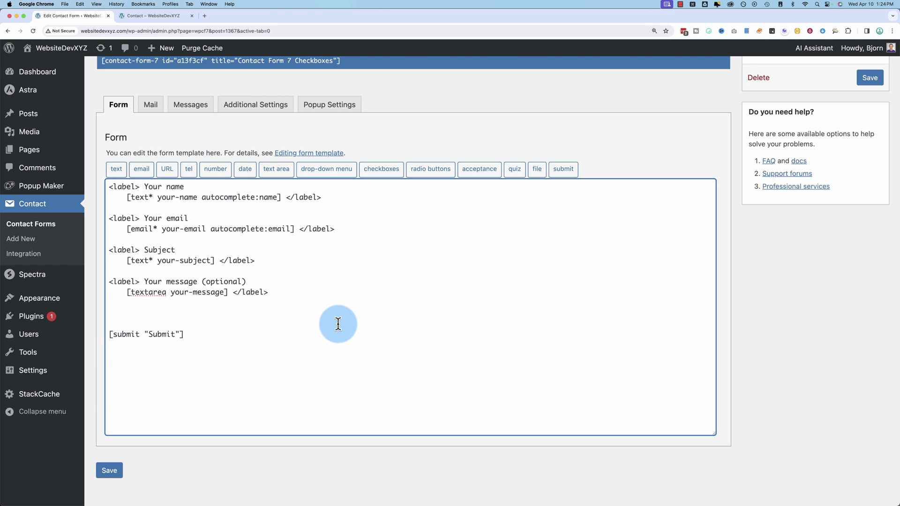
# - In the checkboxes tag generator, enter the options Red, Green and Blue, one per line
pyautogui.click(378, 171)
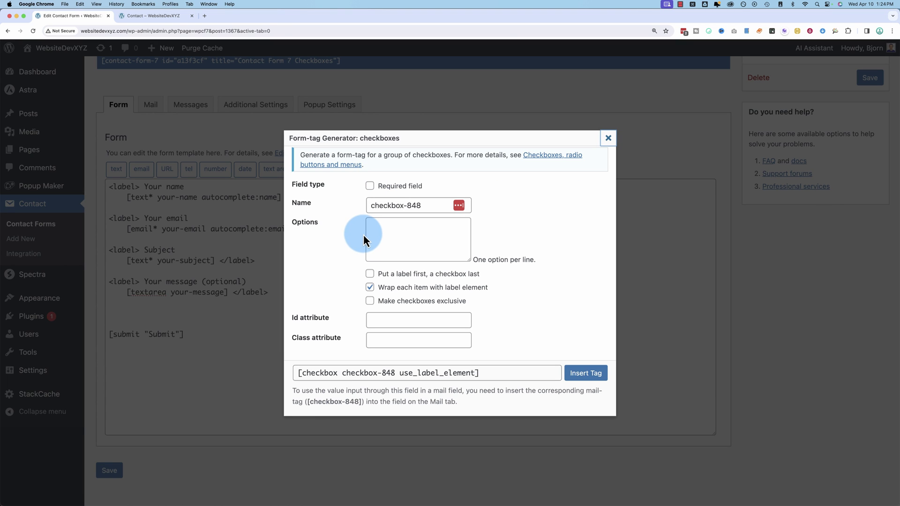
pyautogui.click(380, 231)
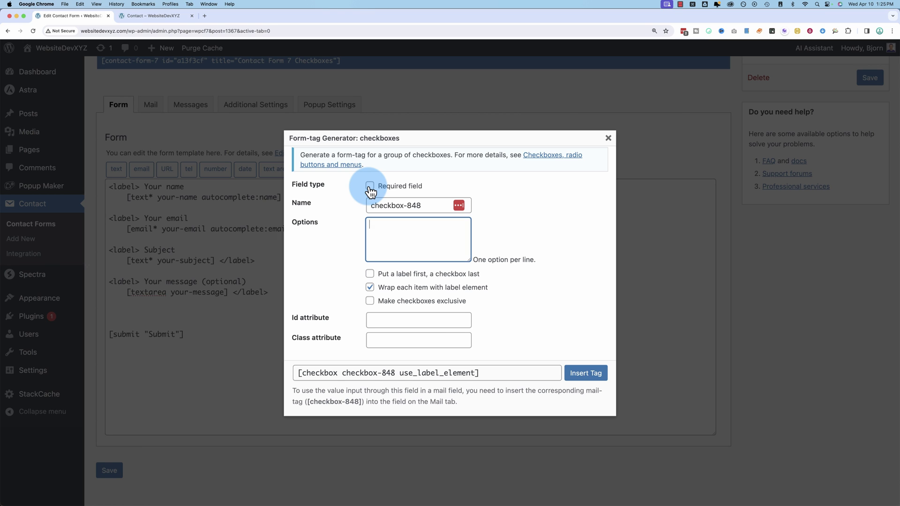
pyautogui.moveTo(412, 206); pyautogui.dragTo(362, 204)
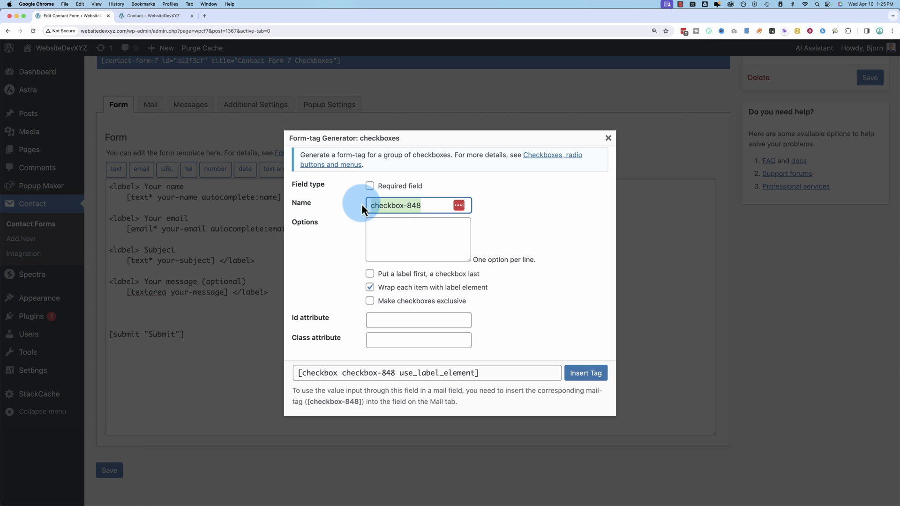
pyautogui.click(396, 228)
pyautogui.write('Red Gree')
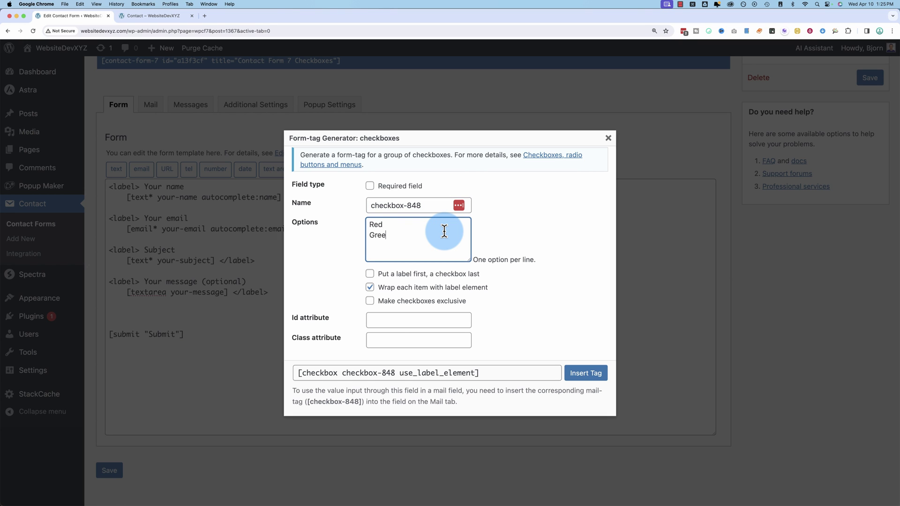
pyautogui.write('n Blue')
pyautogui.press('super+a')
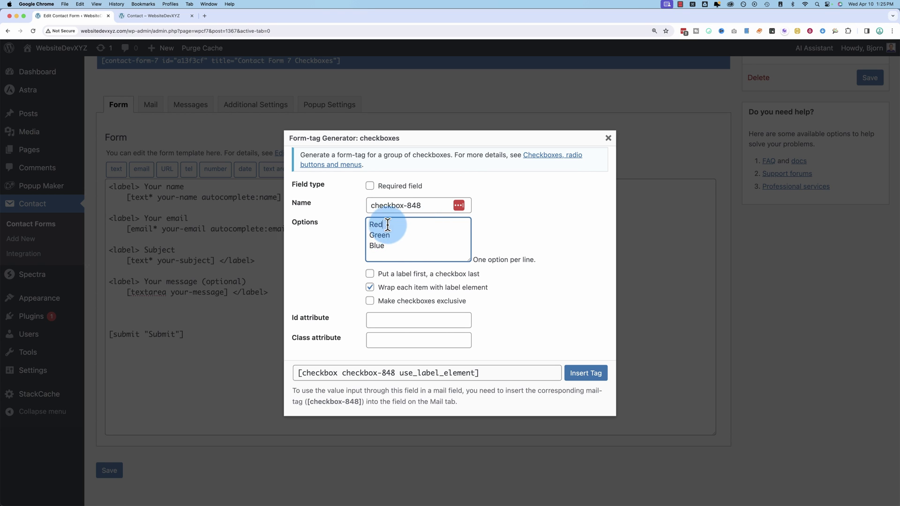
pyautogui.click(386, 246)
pyautogui.press('Up')
pyautogui.press('Up')
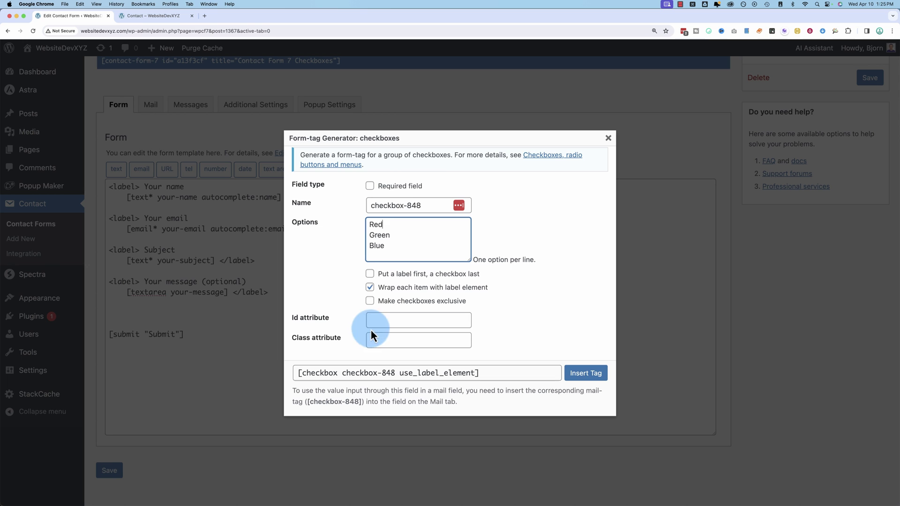
# - Set the checkbox tag to label elements, label first and exclusive, then insert it above submit
pyautogui.click(371, 288)
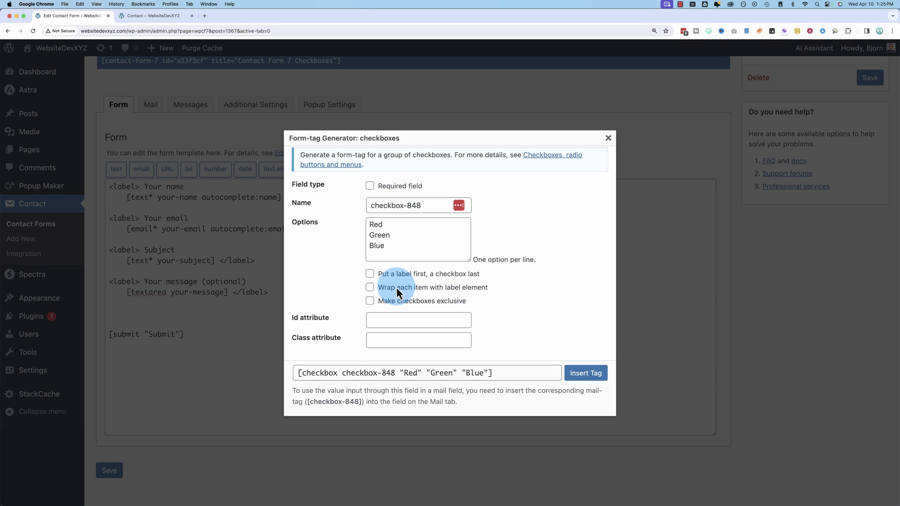
pyautogui.click(379, 229)
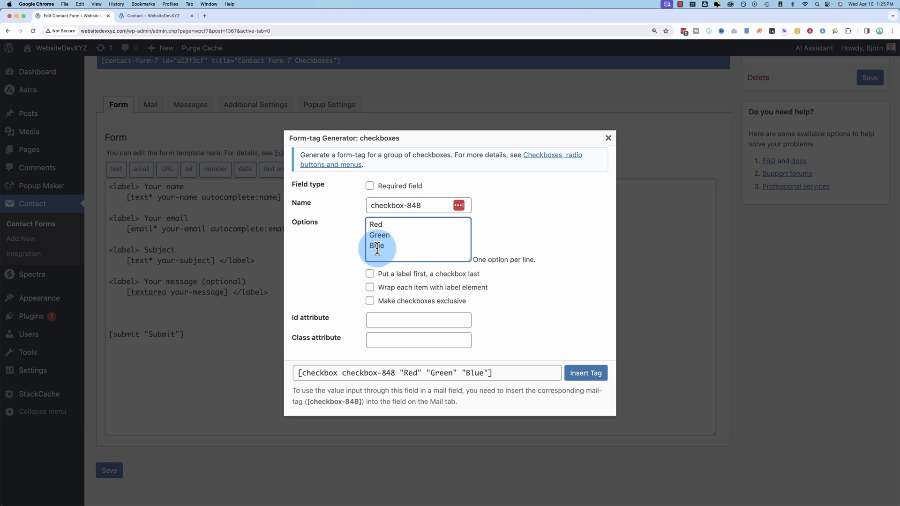
pyautogui.click(377, 246)
pyautogui.click(372, 289)
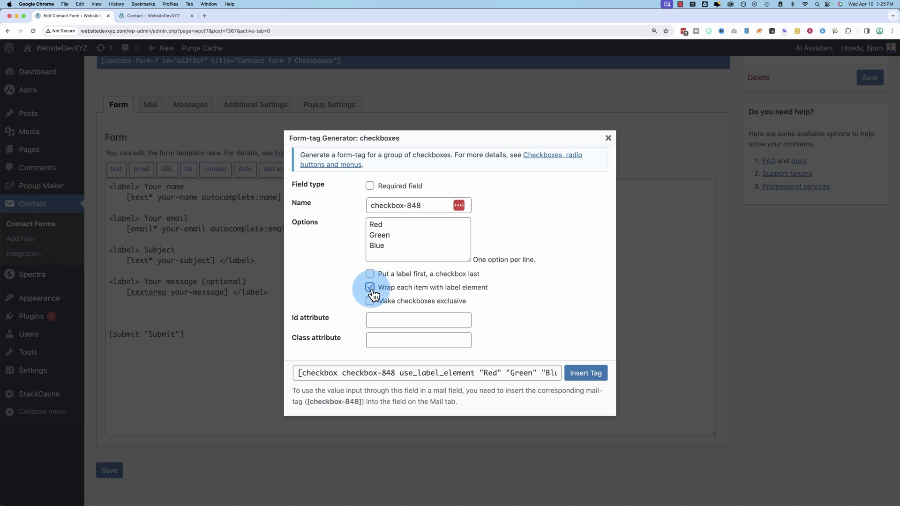
pyautogui.moveTo(376, 256); pyautogui.dragTo(376, 237)
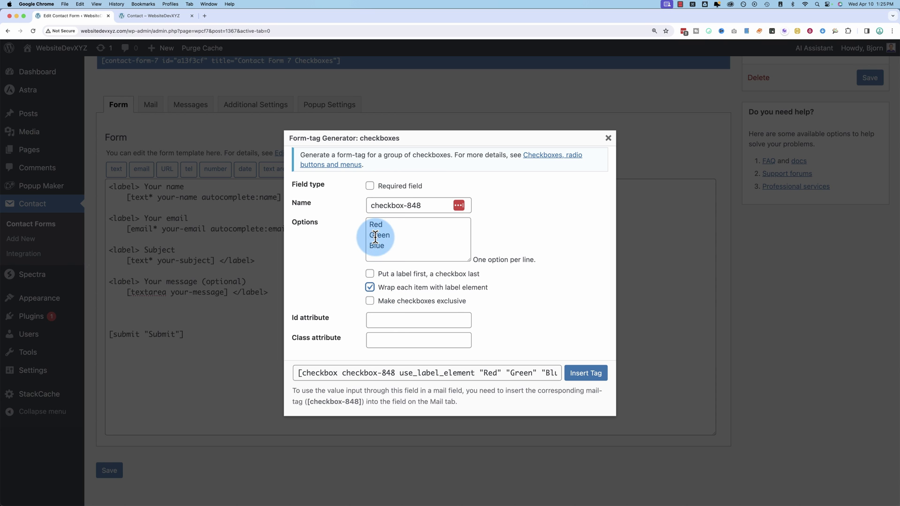
pyautogui.click(370, 274)
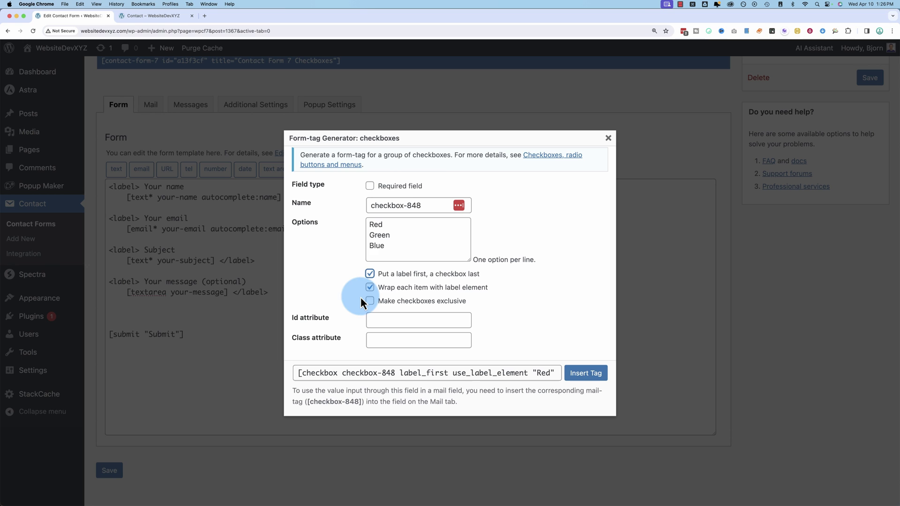
pyautogui.click(371, 274)
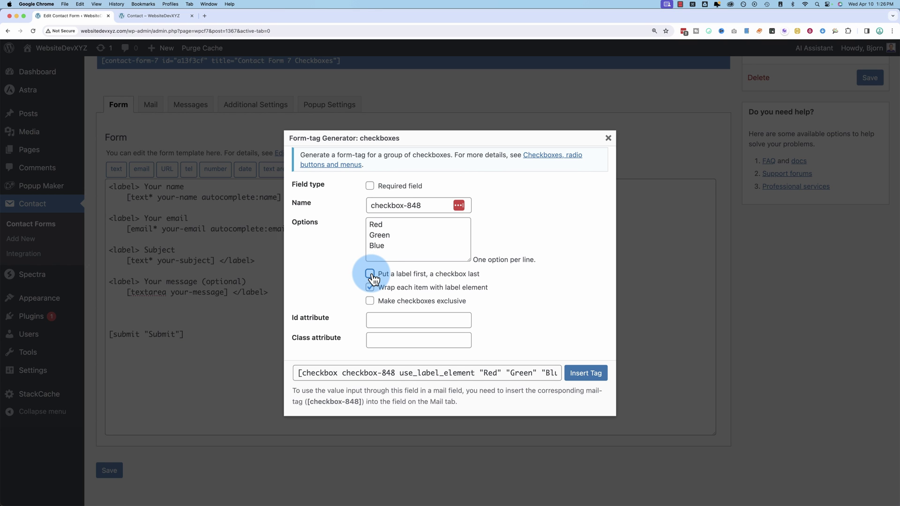
pyautogui.click(371, 274)
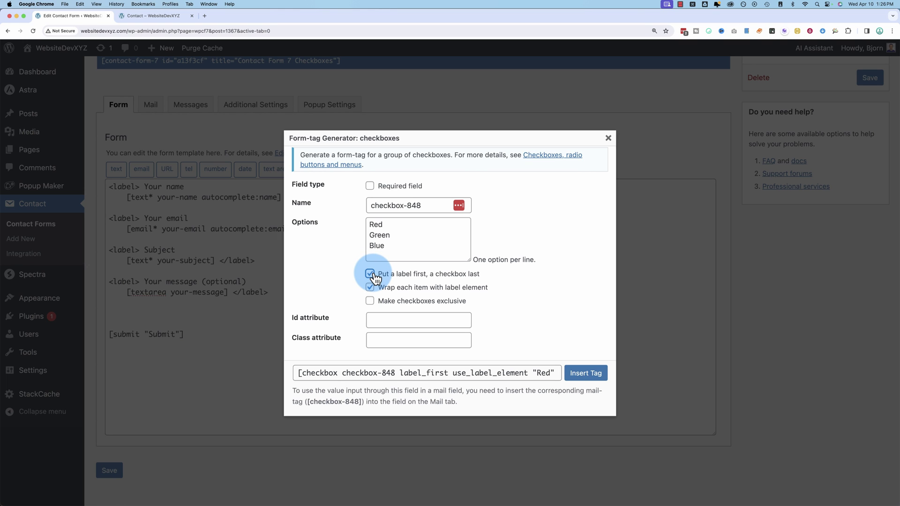
pyautogui.click(370, 303)
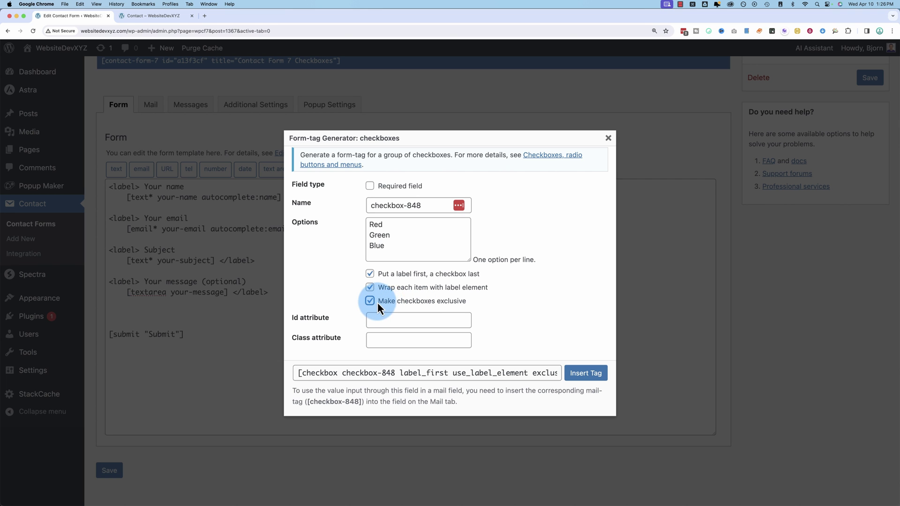
pyautogui.click(576, 372)
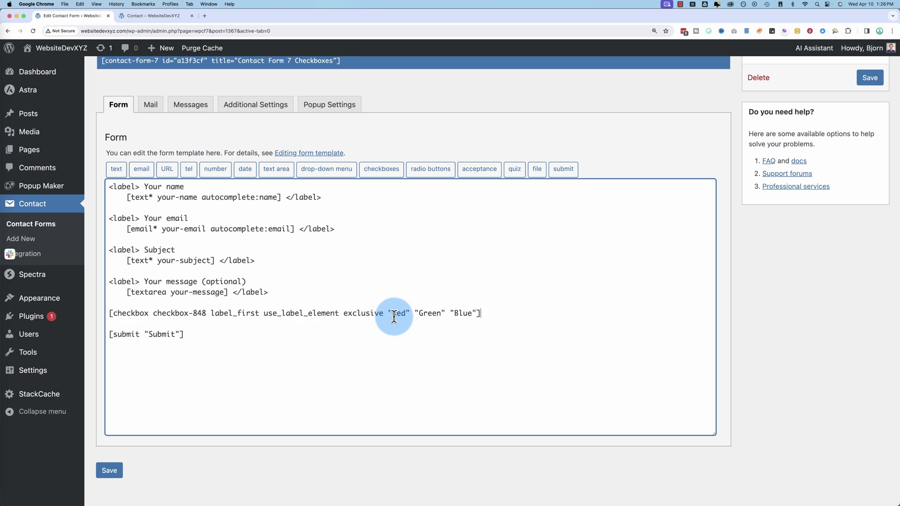
# - Save the contact form with the new exclusive checkbox-848 tag
pyautogui.click(881, 80)
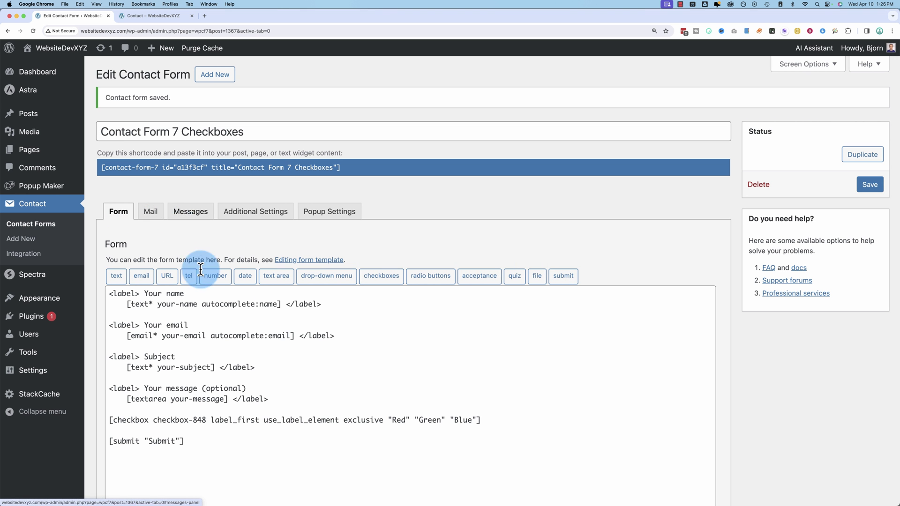
# - Copy the [checkbox-848] mail-tag from the form's Mail settings
pyautogui.click(151, 212)
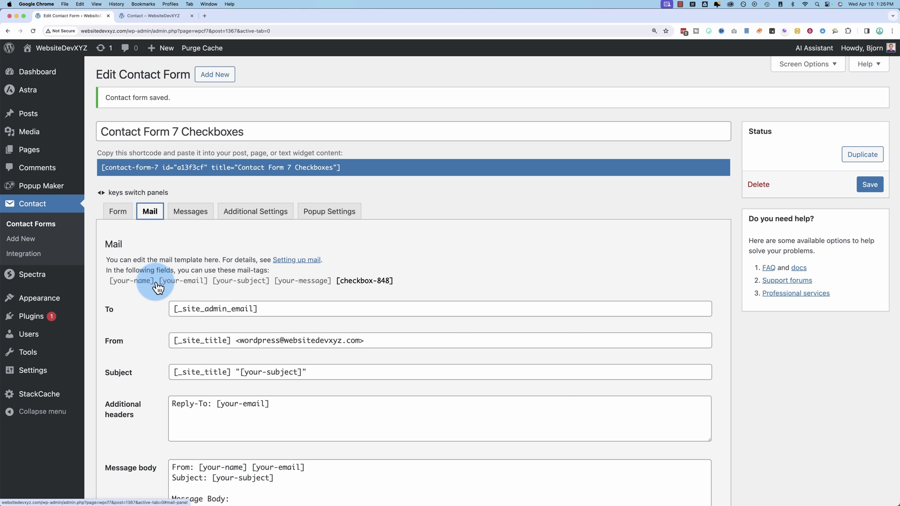
pyautogui.scroll(-3, 146, 342)
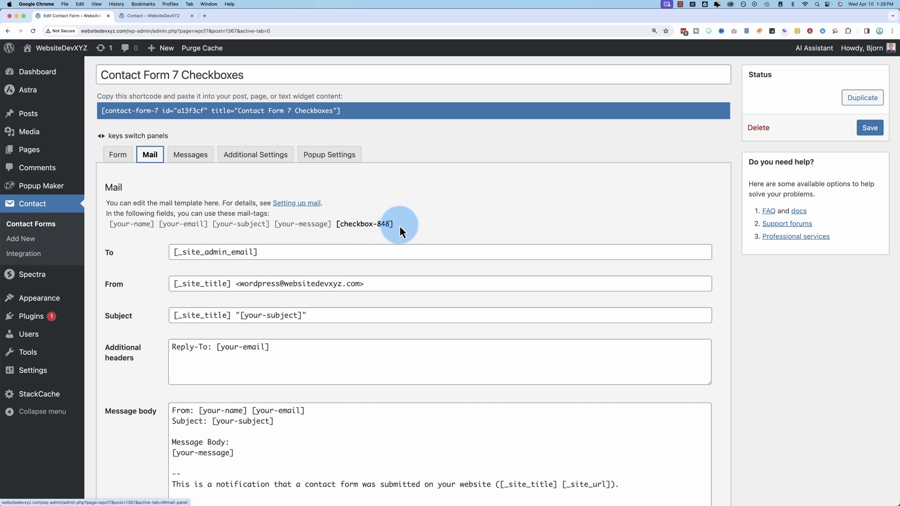
pyautogui.click(347, 225)
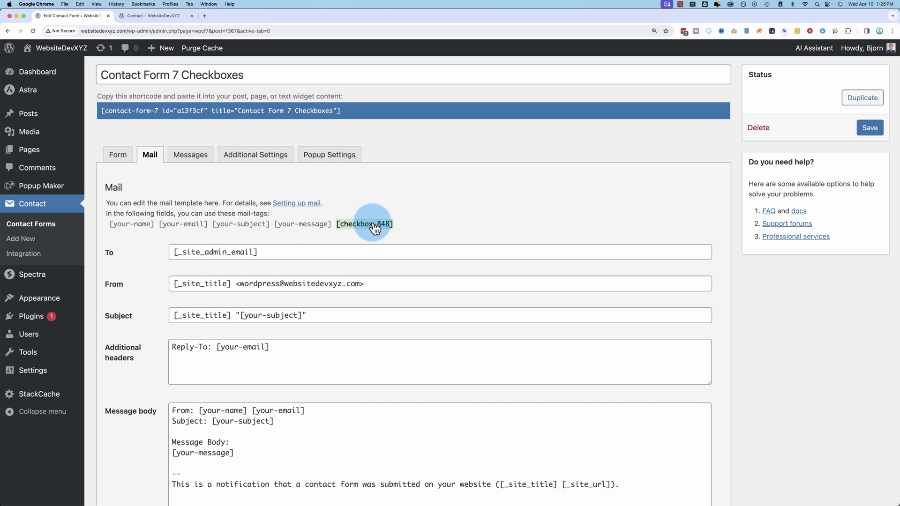
pyautogui.scroll(-1, 136, 353)
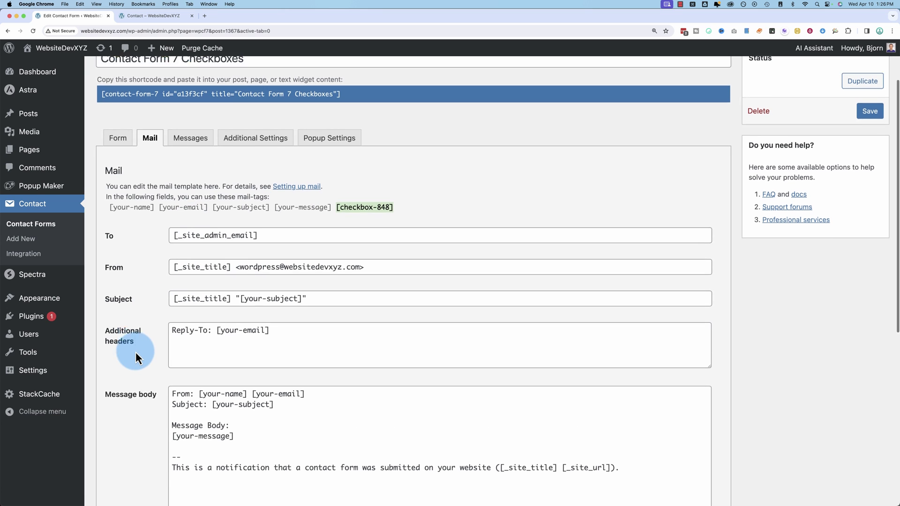
pyautogui.scroll(-4, 136, 353)
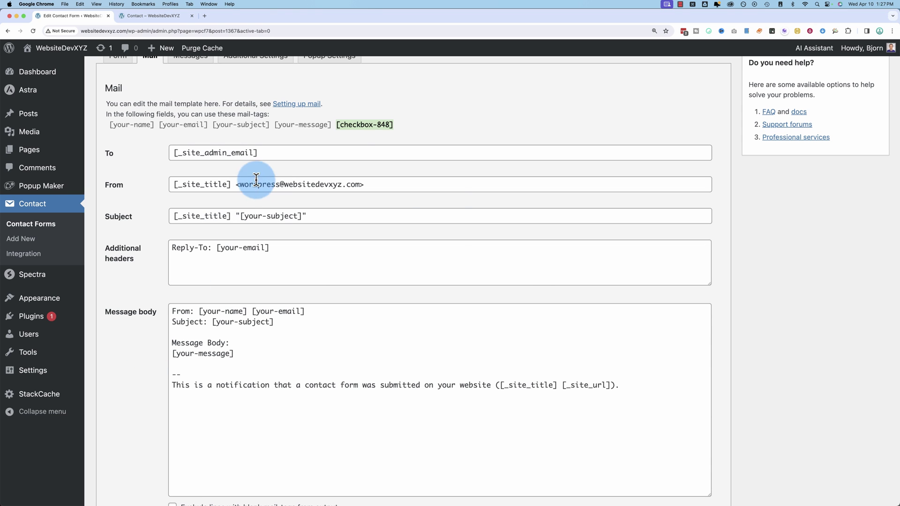
pyautogui.rightClick(365, 126)
pyautogui.click(382, 143)
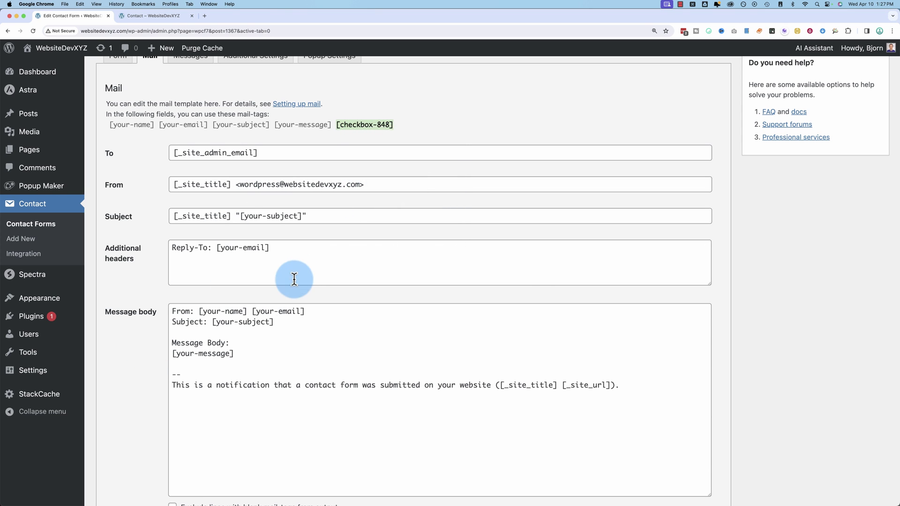
# - Add a 'Favorite Color: [checkbox-848]' line to the message body and save
pyautogui.click(277, 324)
pyautogui.press('Return')
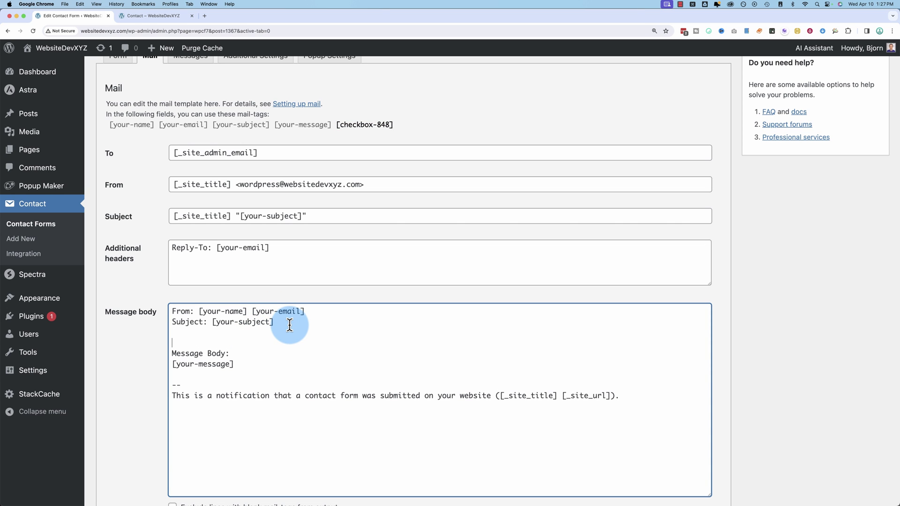
pyautogui.write('Favorite Color:')
pyautogui.press('super+v')
pyautogui.press('Return')
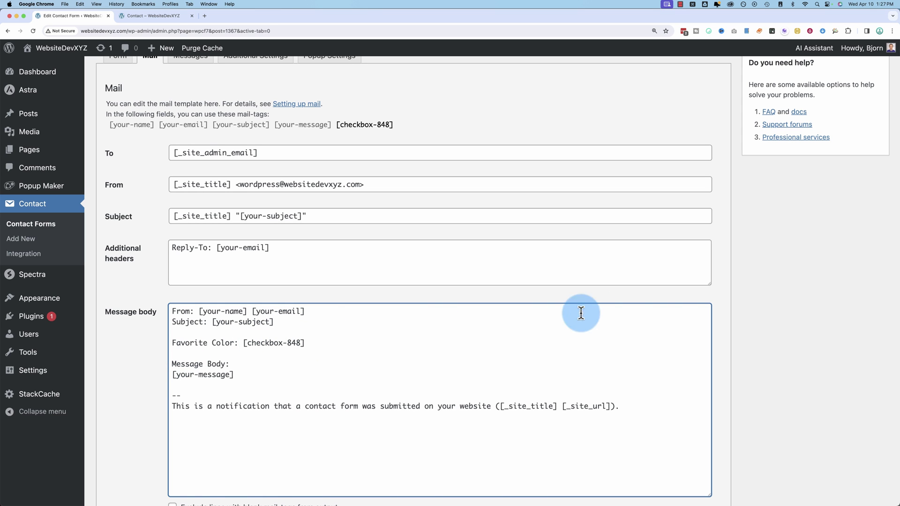
pyautogui.press('super+s')
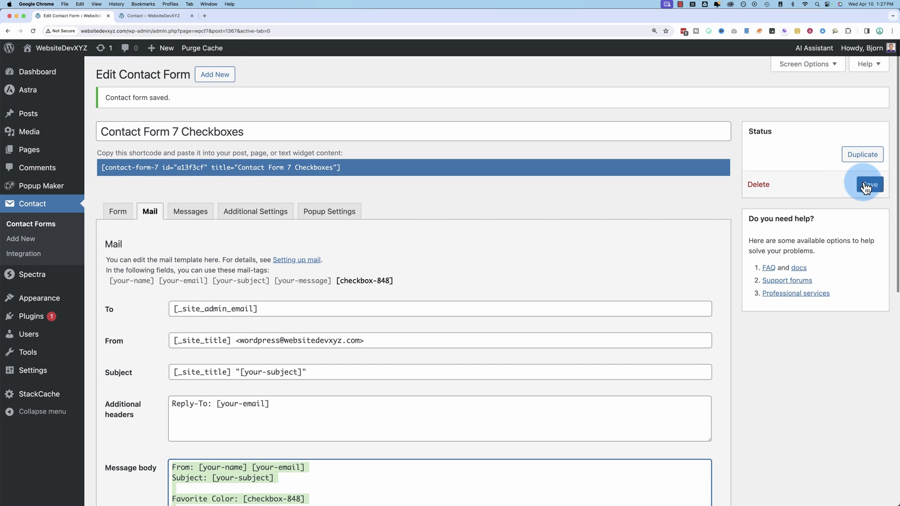
pyautogui.click(150, 196)
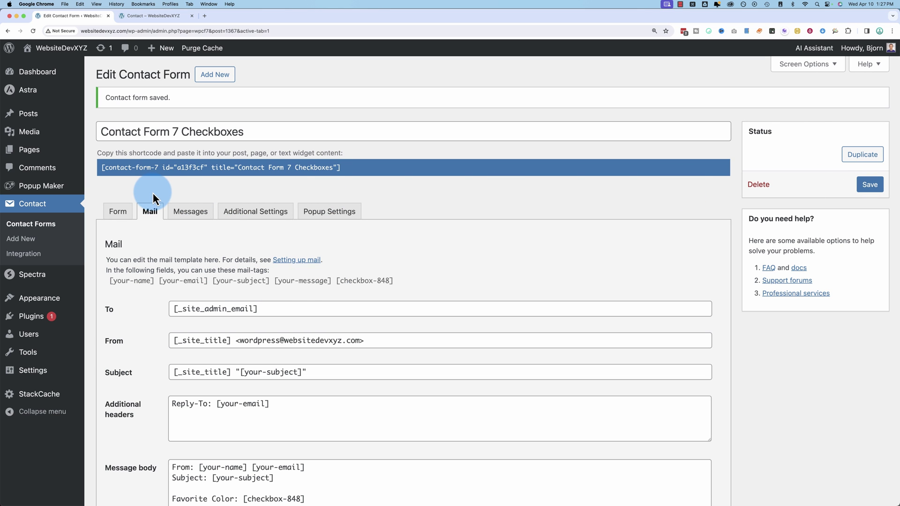
# - Reload the live contact page to check the Red, Green, Blue checkboxes, then return to the editor
pyautogui.click(149, 16)
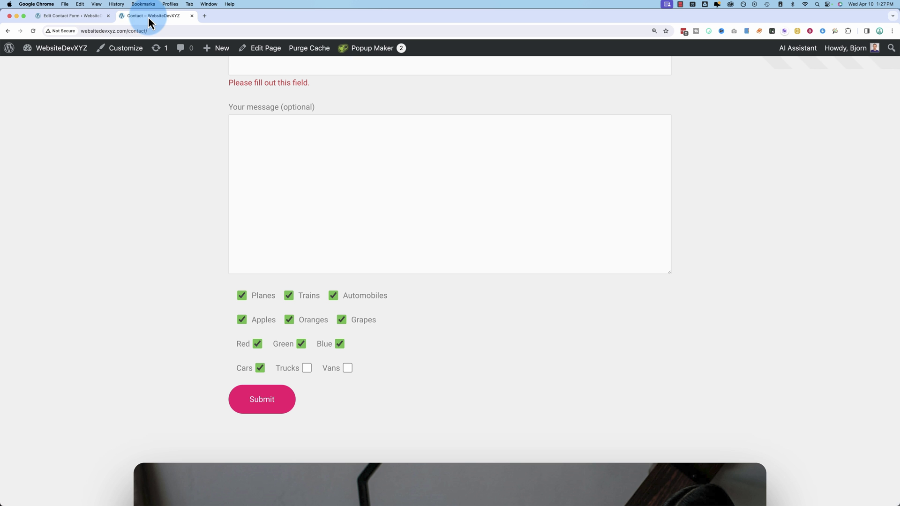
pyautogui.click(33, 33)
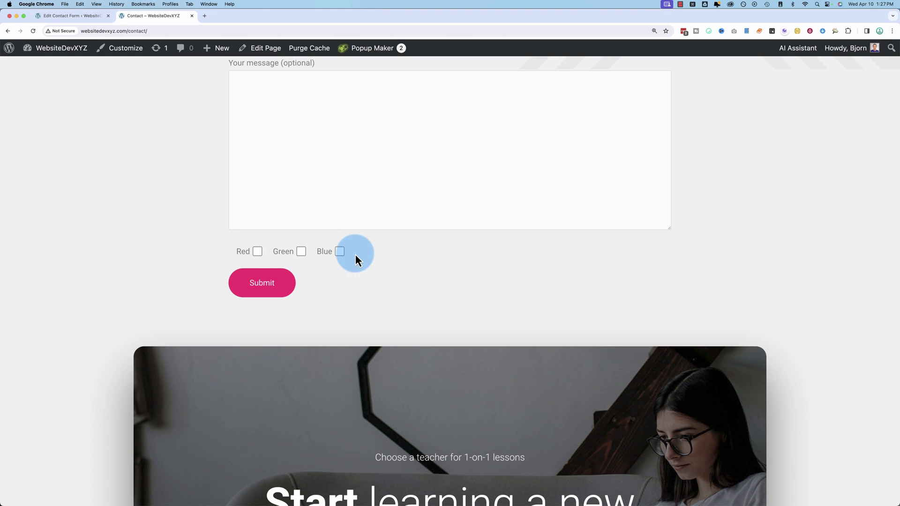
pyautogui.click(83, 17)
# - Copy the 'Your message (optional)' label line and paste it above the checkbox group
pyautogui.click(127, 214)
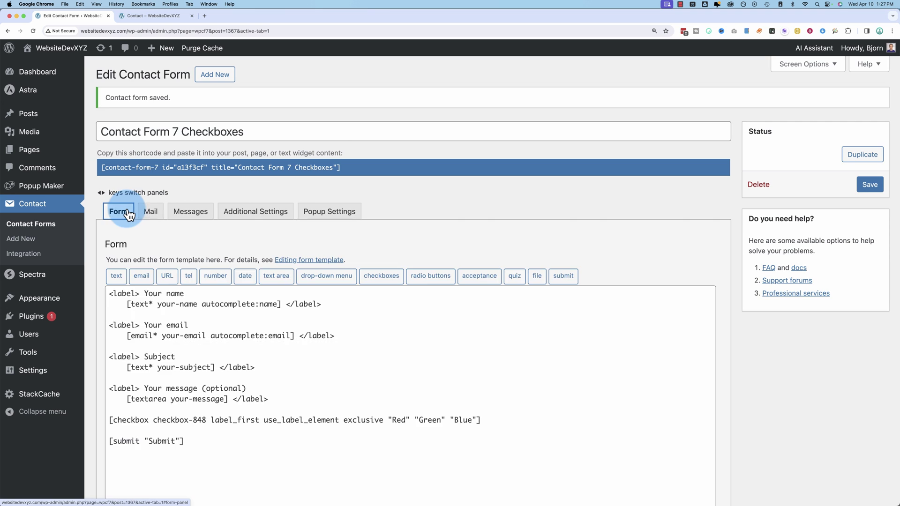
pyautogui.scroll(-3, 120, 328)
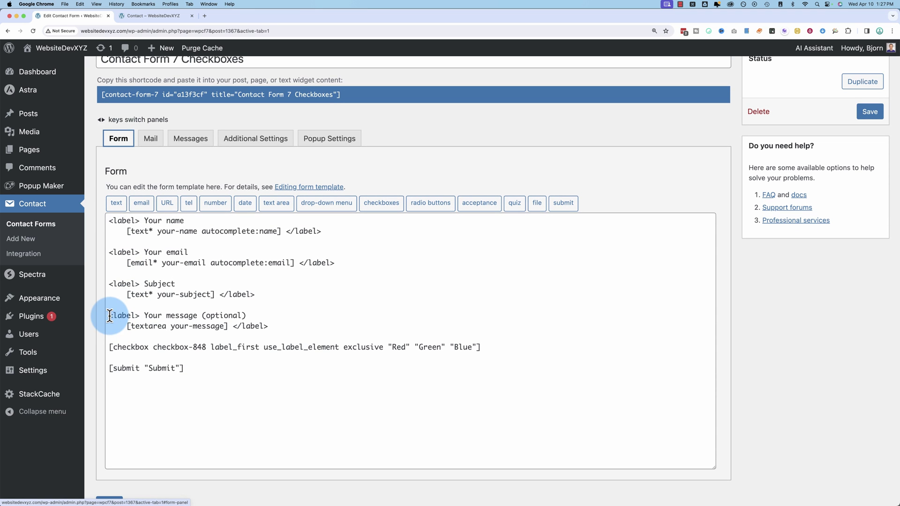
pyautogui.moveTo(110, 317); pyautogui.dragTo(244, 318)
pyautogui.rightClick(243, 318)
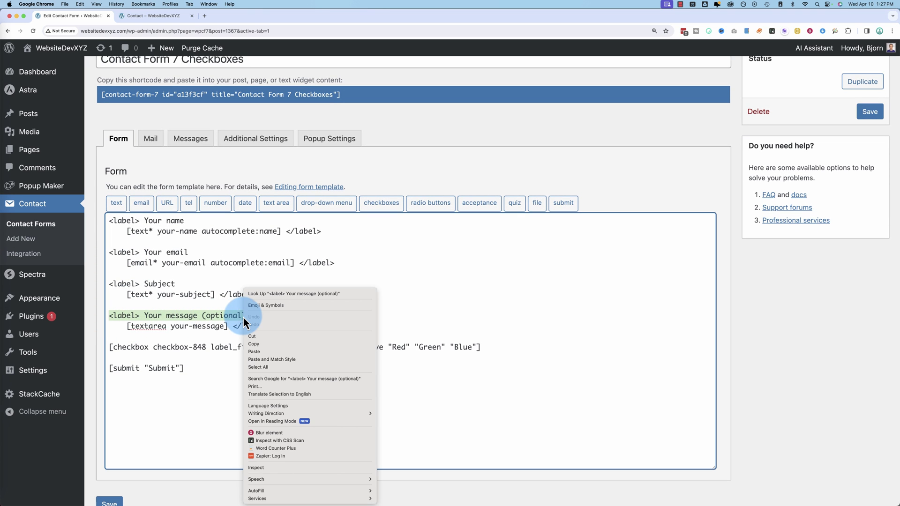
pyautogui.click(254, 344)
pyautogui.click(145, 381)
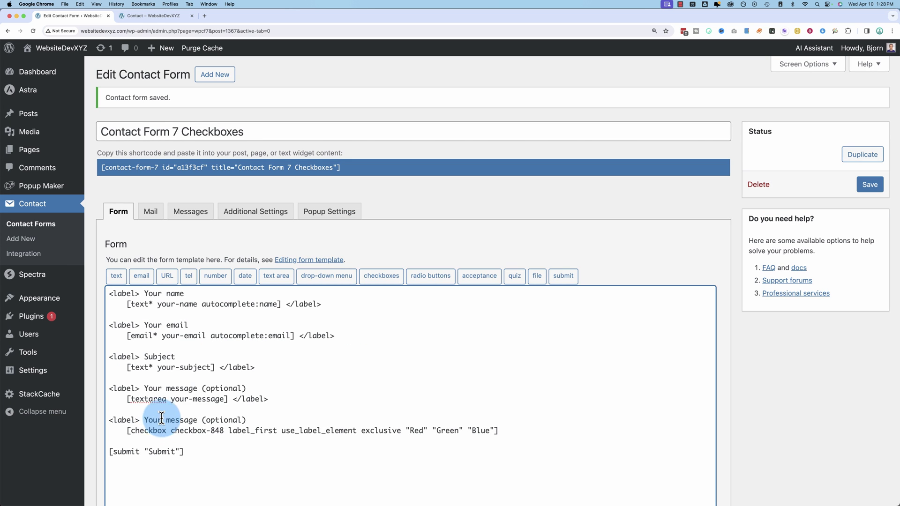
# - Paste a closing </label> after the label text and move the checkbox tag onto its own line
pyautogui.moveTo(269, 399); pyautogui.dragTo(231, 399)
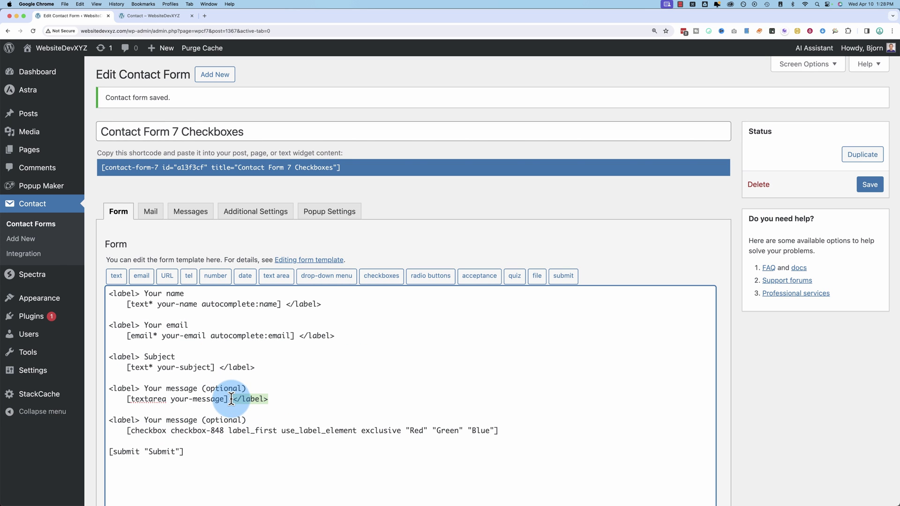
pyautogui.rightClick(250, 400)
pyautogui.click(262, 346)
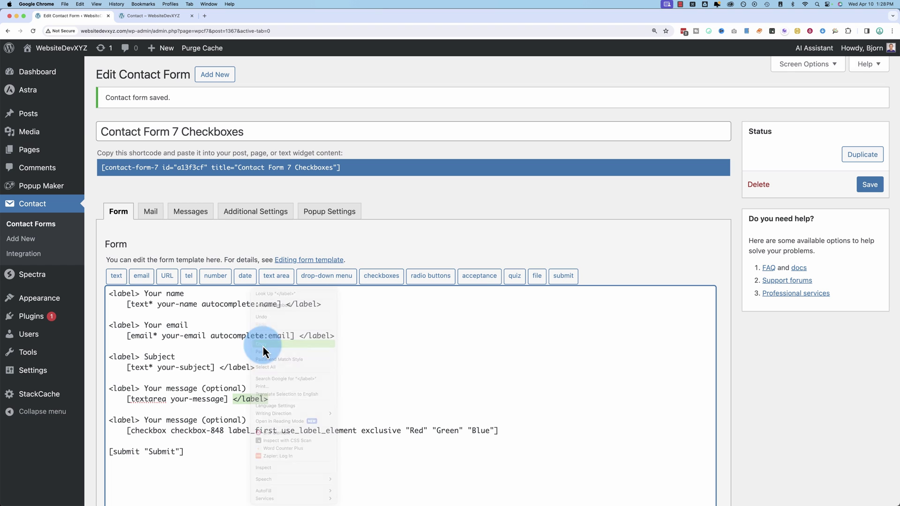
pyautogui.click(215, 398)
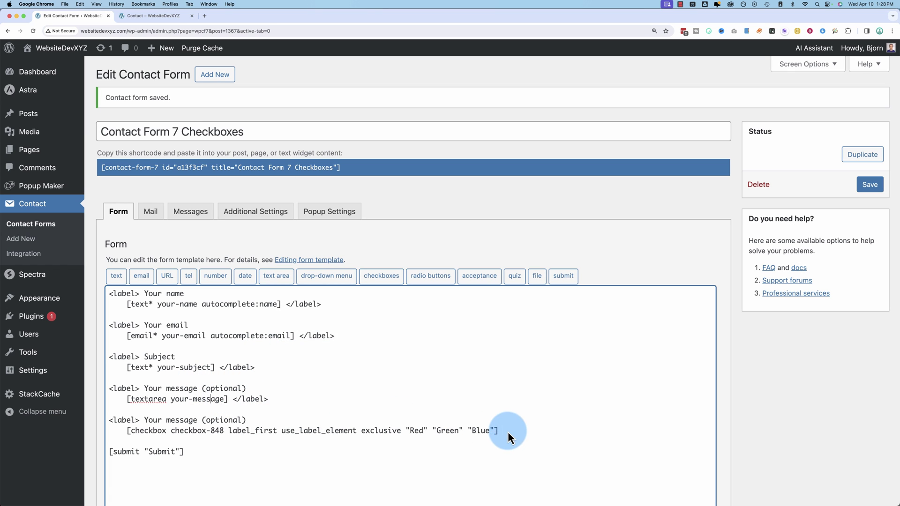
pyautogui.rightClick(253, 425)
pyautogui.press('Escape')
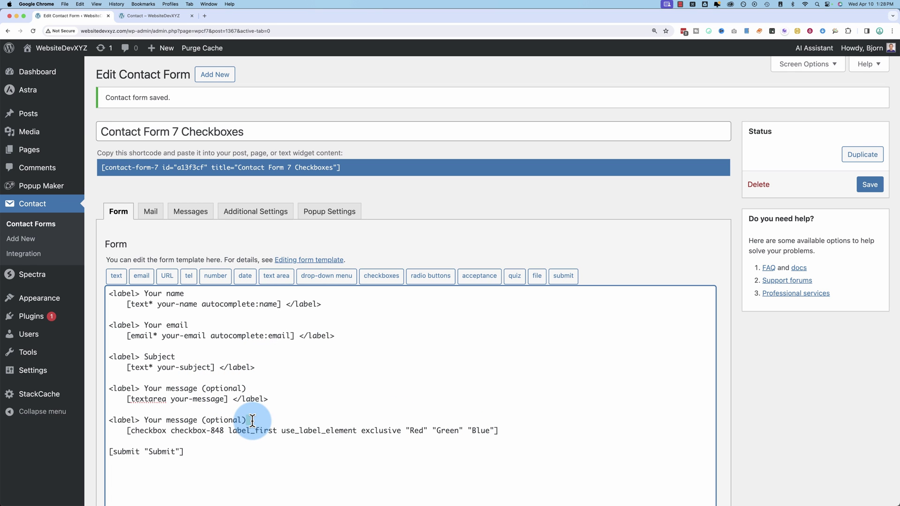
pyautogui.rightClick(253, 422)
pyautogui.click(277, 376)
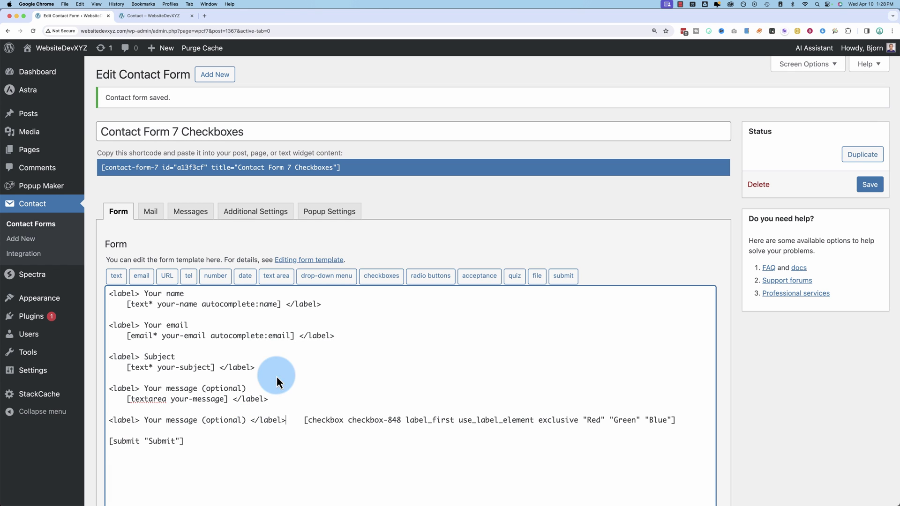
pyautogui.press('Return')
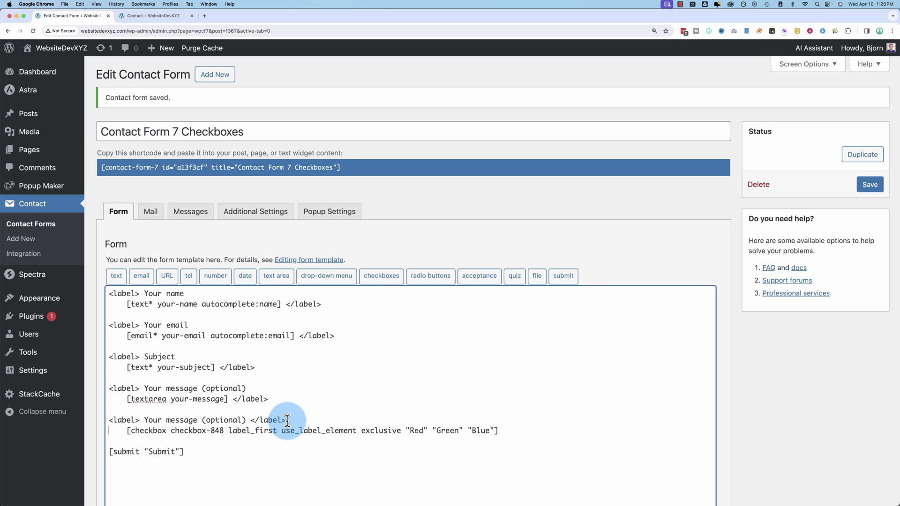
# - Replace 'message (optional)' with 'favorite color' in the label and save the form
pyautogui.moveTo(287, 420); pyautogui.dragTo(109, 420)
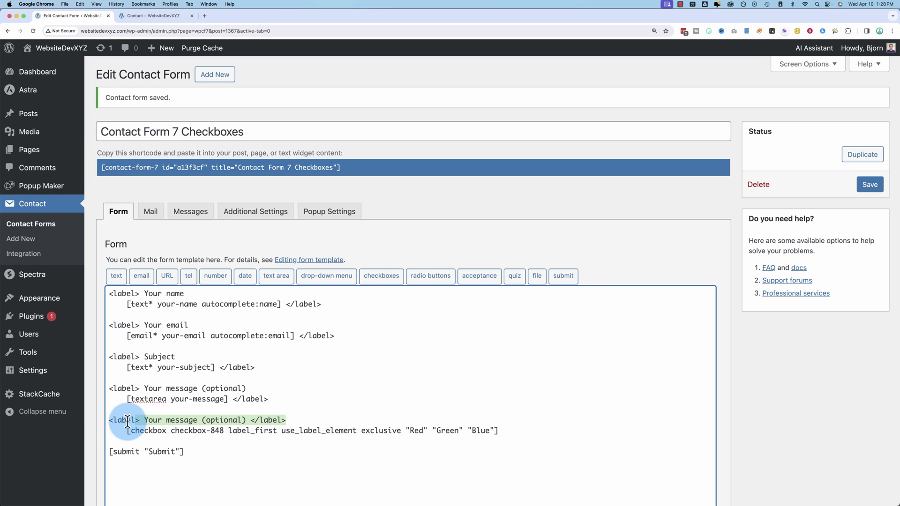
pyautogui.click(515, 432)
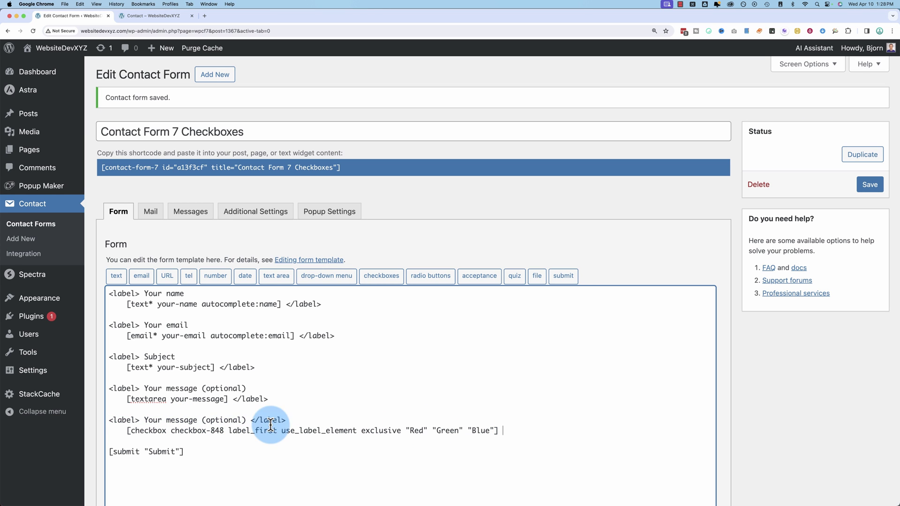
pyautogui.tripleClick(161, 420)
pyautogui.keyDown('shift'); pyautogui.click(220, 420); pyautogui.keyUp('shift')
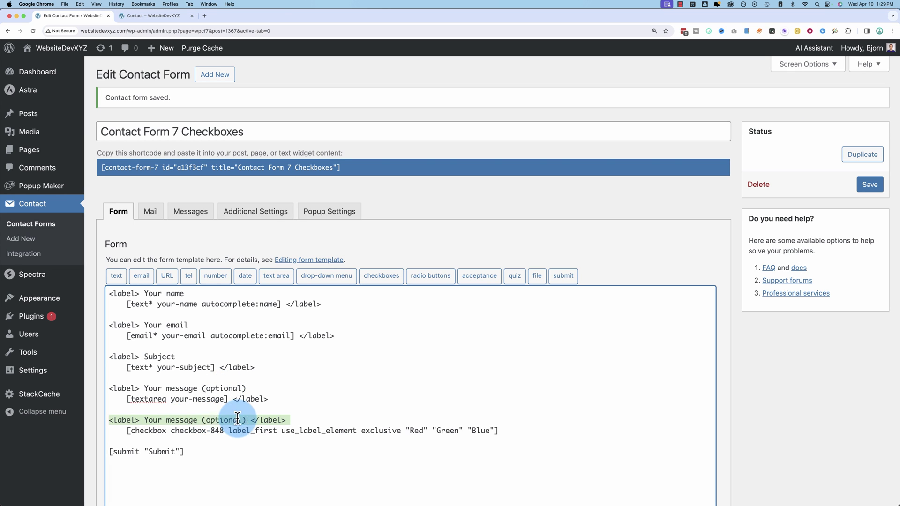
pyautogui.moveTo(166, 420); pyautogui.dragTo(245, 419)
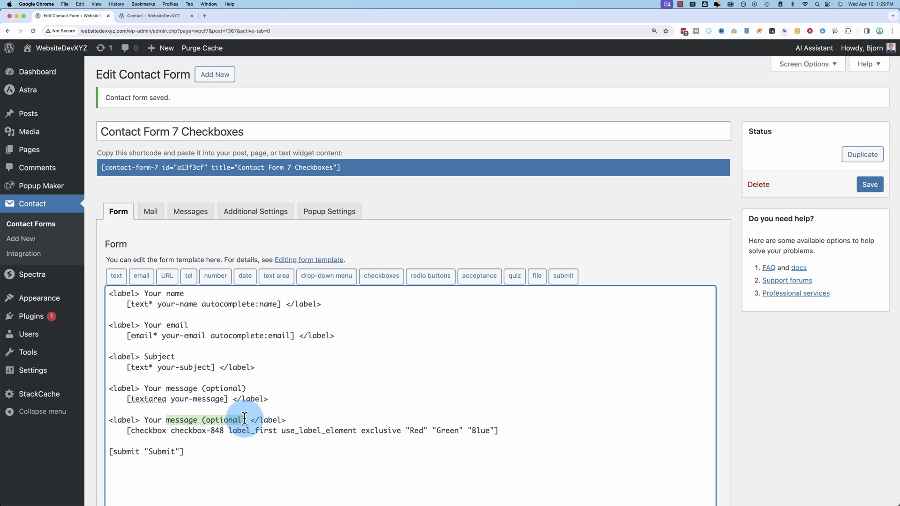
pyautogui.write('favorite color')
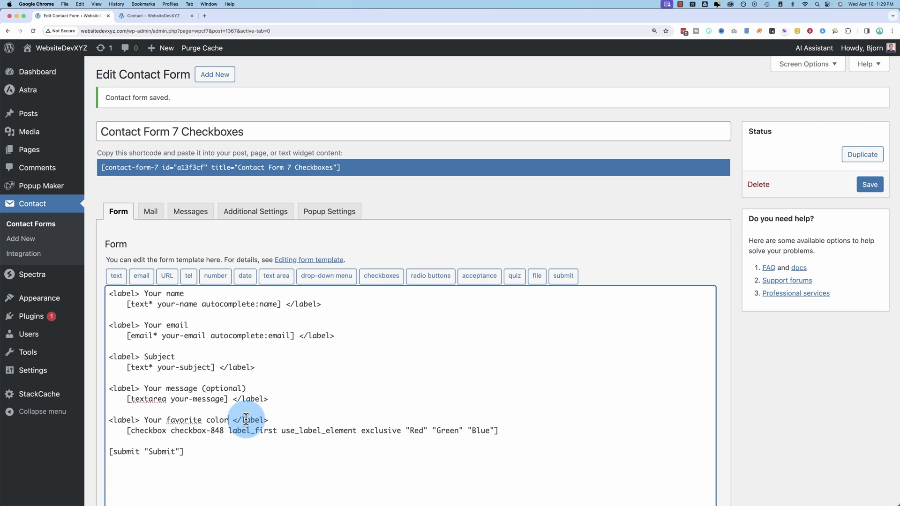
pyautogui.click(870, 185)
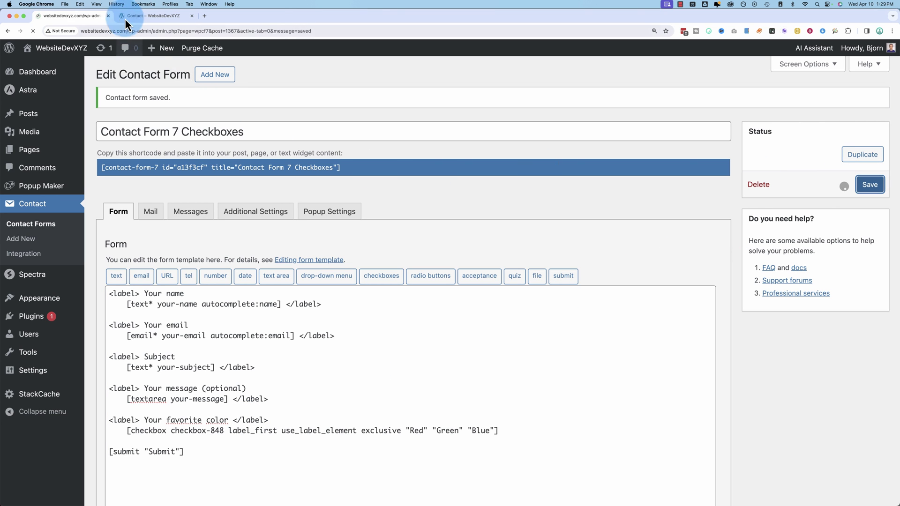
# - On the live contact page, click Red, Green and Blue repeatedly to confirm exclusivity, ending on Blue
pyautogui.click(160, 18)
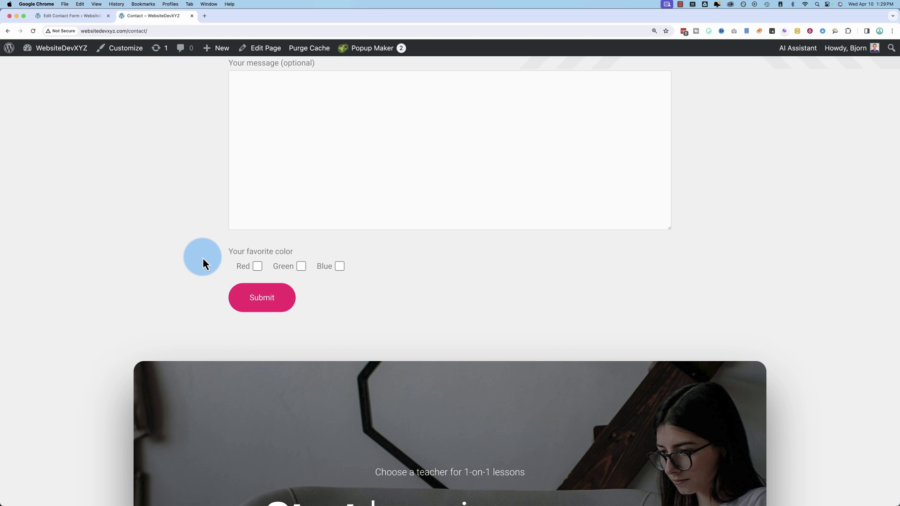
pyautogui.click(302, 311)
pyautogui.click(340, 311)
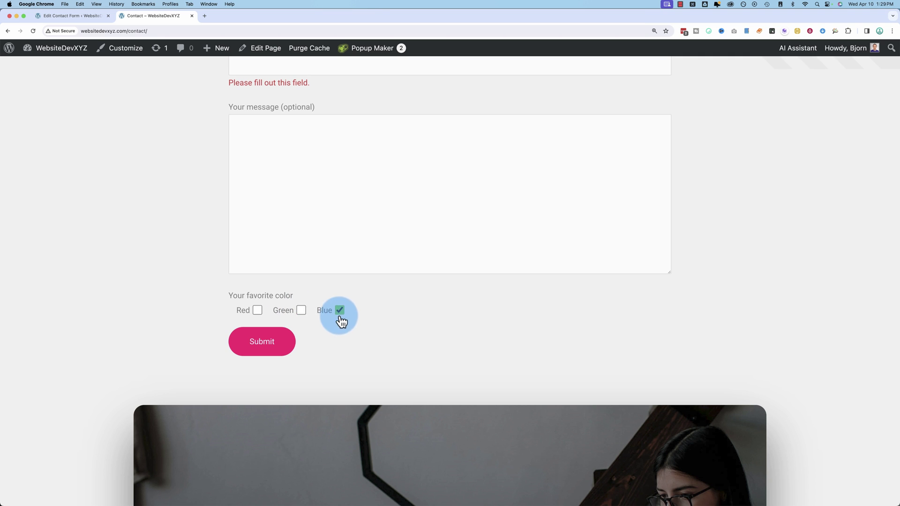
pyautogui.click(301, 311)
pyautogui.click(258, 311)
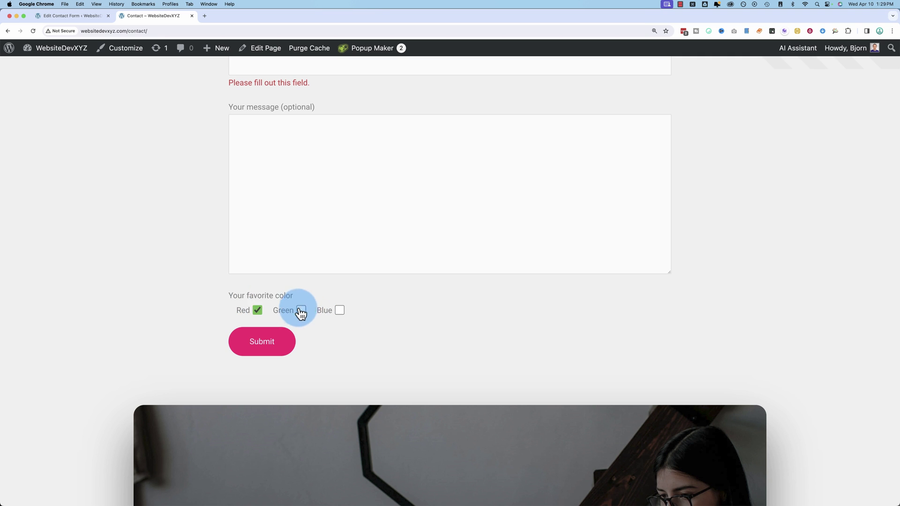
pyautogui.click(300, 311)
pyautogui.click(259, 311)
pyautogui.click(339, 312)
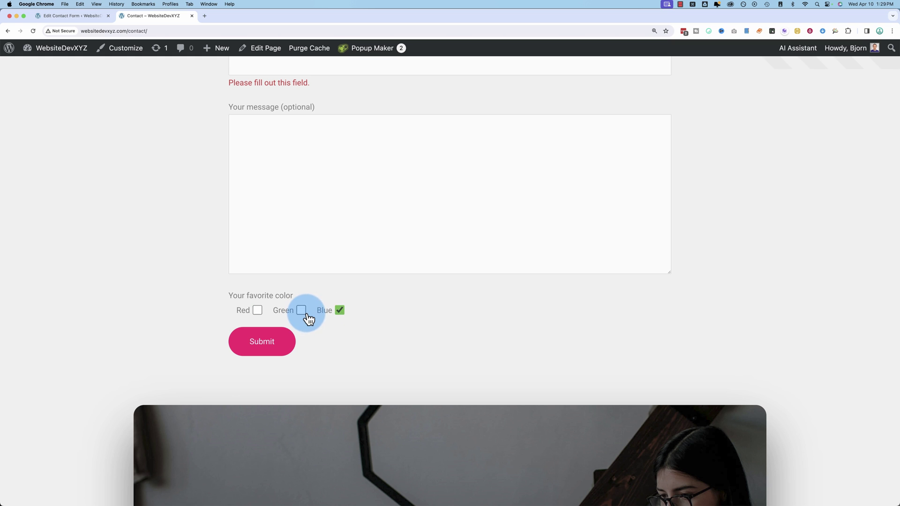
pyautogui.click(302, 312)
pyautogui.click(261, 313)
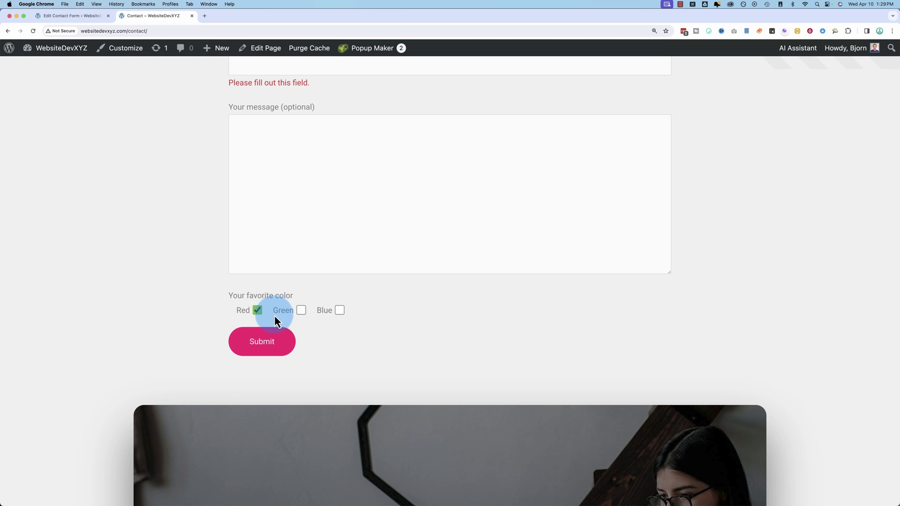
pyautogui.click(313, 312)
pyautogui.click(348, 311)
# - Fill in the sender's name and email, subject 'Test Subject' and message 'Test'
pyautogui.scroll(5, 213, 309)
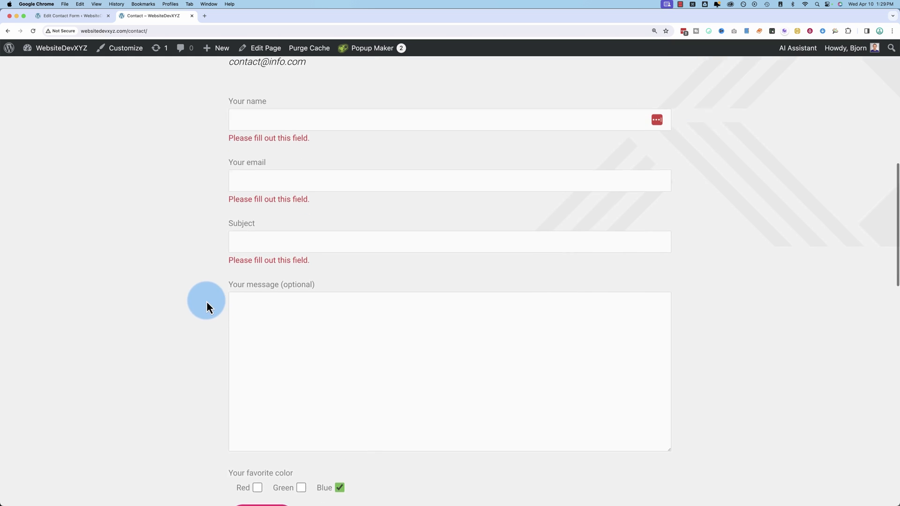
pyautogui.click(252, 130)
pyautogui.write('Bjorn')
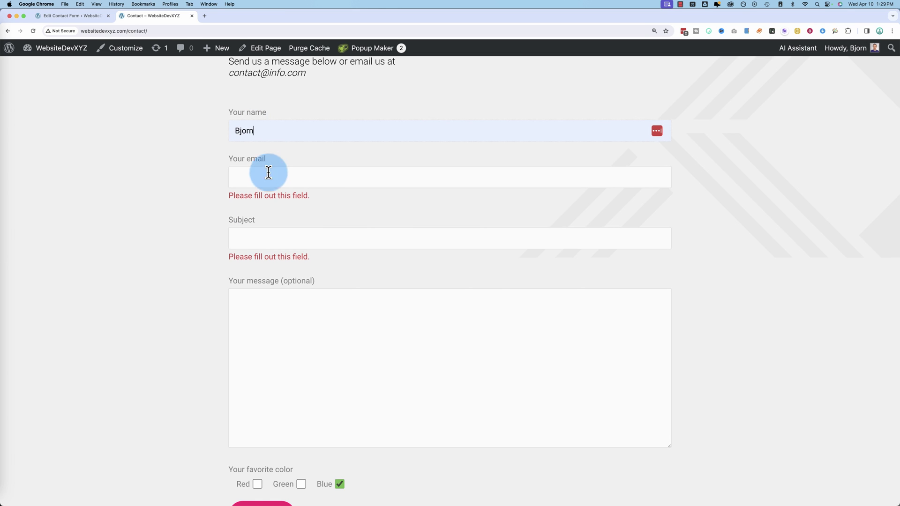
pyautogui.click(269, 173)
pyautogui.click(280, 211)
pyautogui.click(268, 230)
pyautogui.click(275, 247)
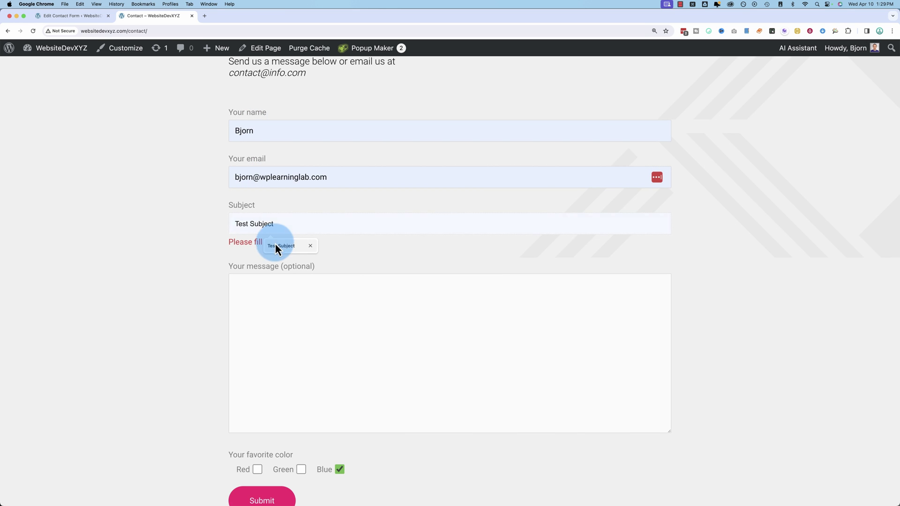
pyautogui.click(281, 291)
pyautogui.write('Test')
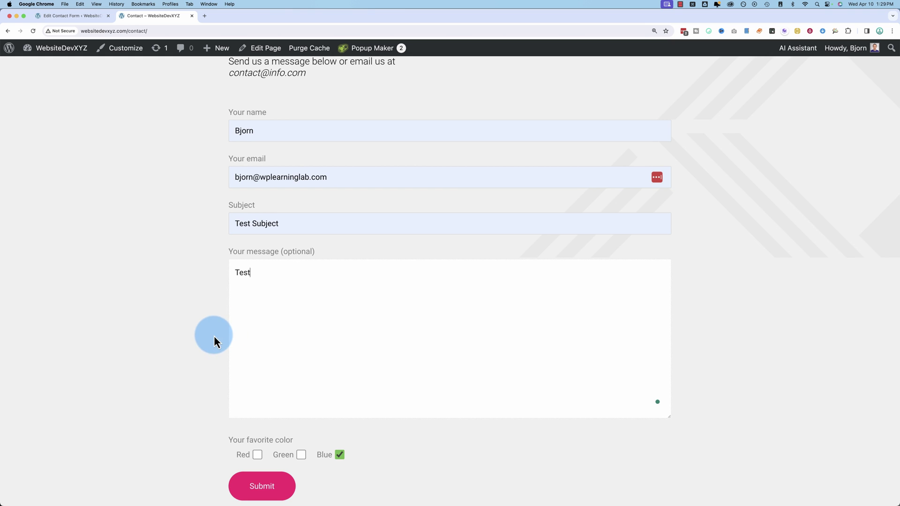
pyautogui.scroll(-2, 214, 336)
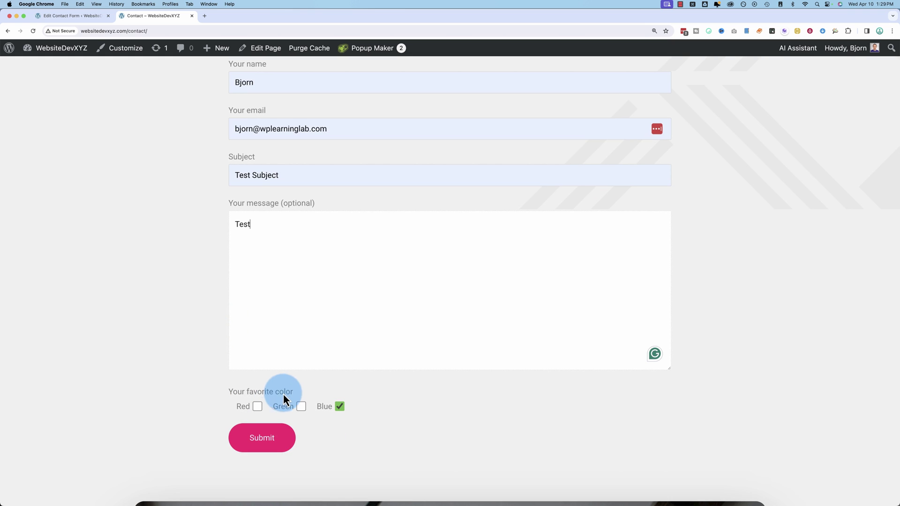
# - Check the [checkbox-848] tag in the Mail settings, then submit the test form with Blue chosen
pyautogui.click(67, 16)
pyautogui.click(159, 211)
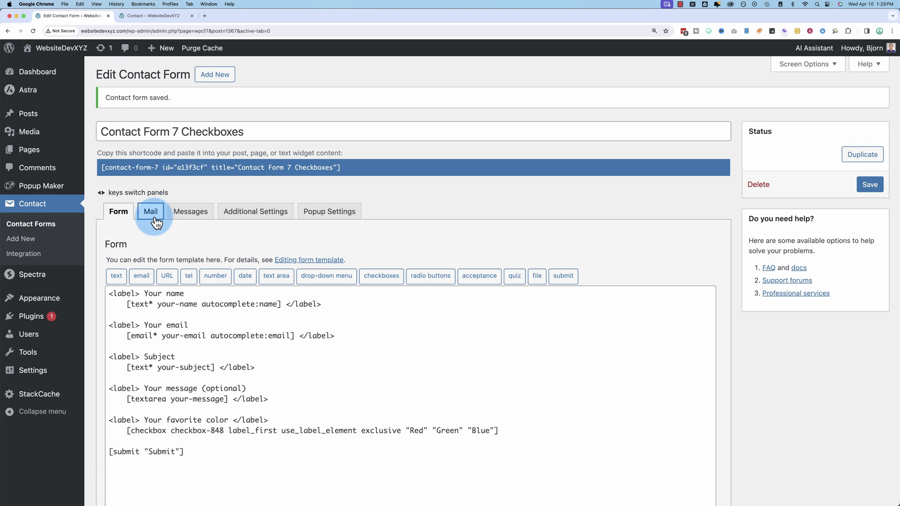
pyautogui.scroll(-5, 142, 376)
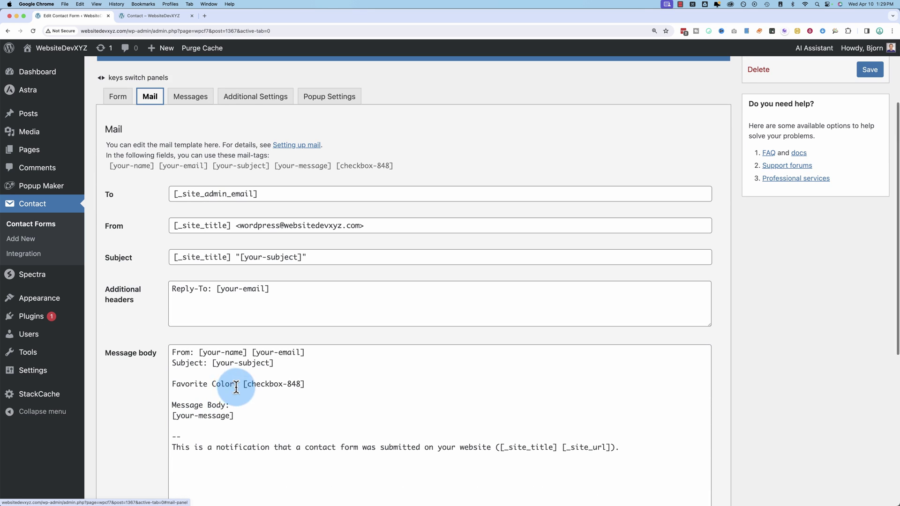
pyautogui.click(135, 13)
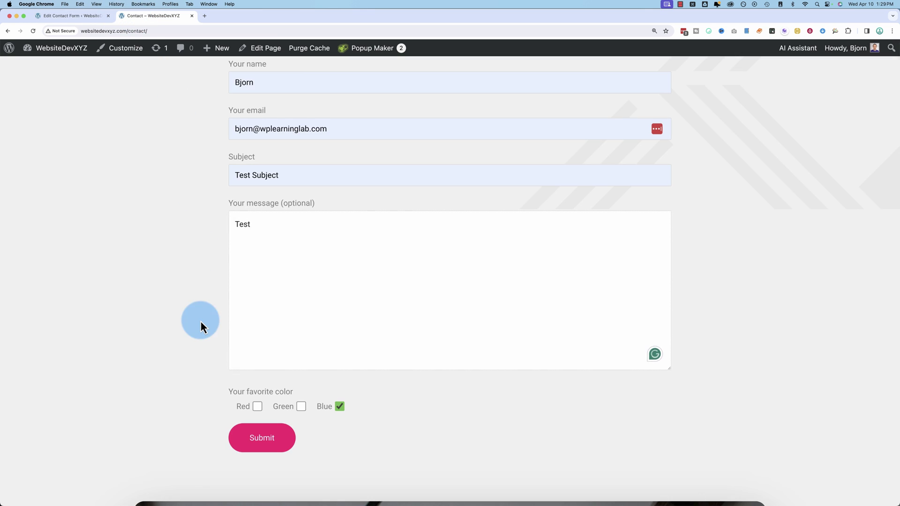
pyautogui.scroll(-2, 204, 369)
pyautogui.click(258, 419)
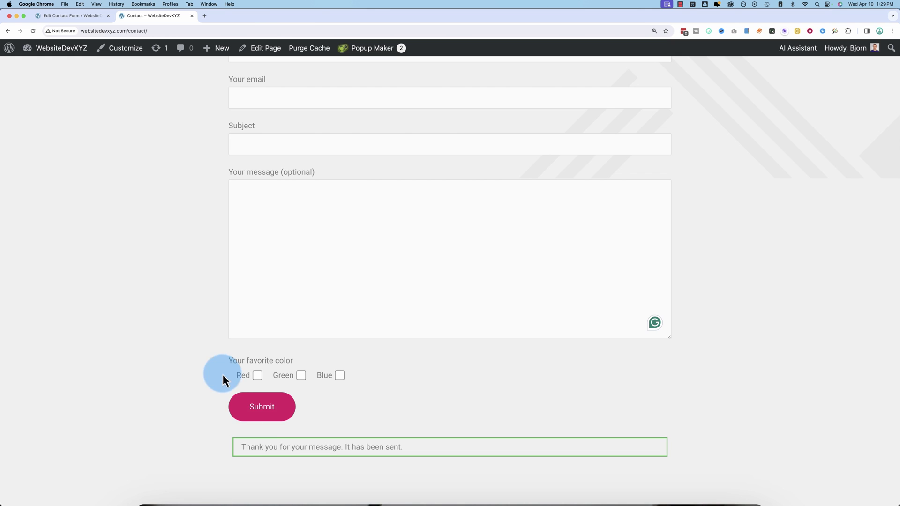
# - Open the test notification email in Gmail, expand it, and highlight 'Favorite Color: Blue'
pyautogui.press('super+Tab')
pyautogui.click(238, 360)
pyautogui.moveTo(293, 346); pyautogui.dragTo(222, 348)
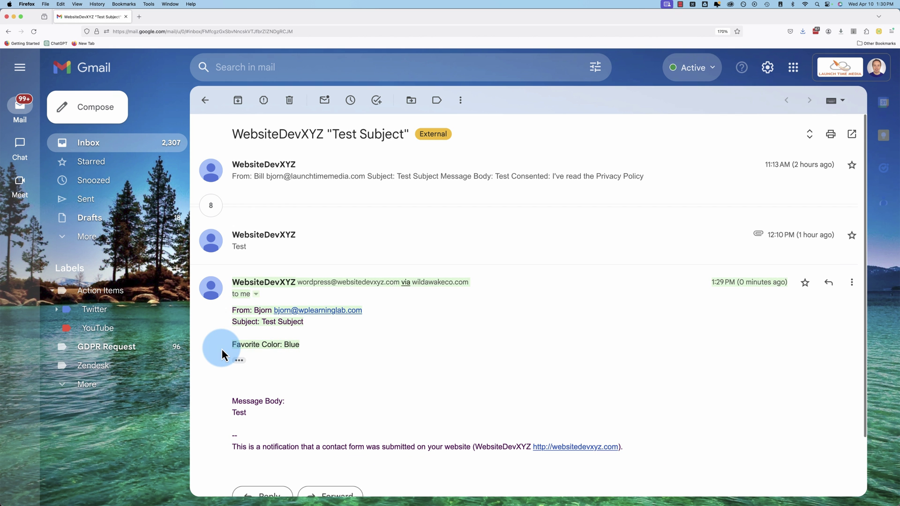